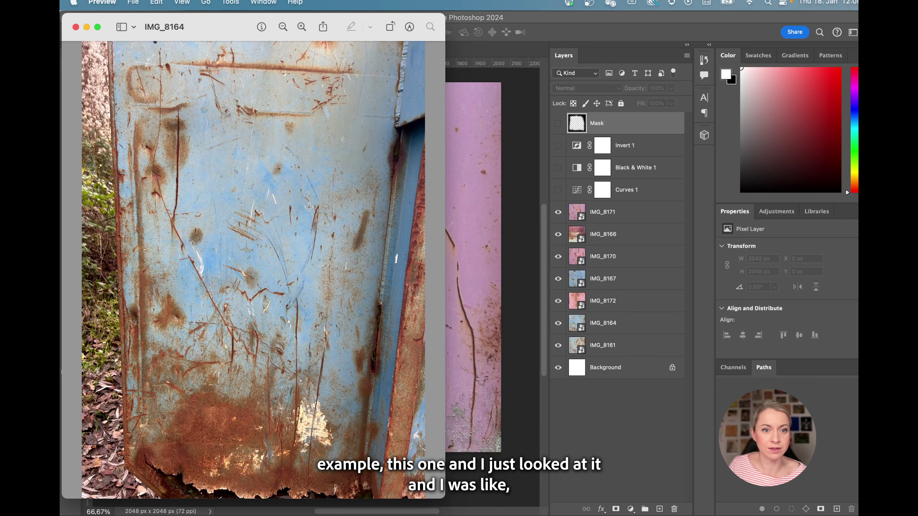
Step: Examine the scratches and rust in the IMG_8164 reference photo in an enlarged window, and close the photo
{"action": "left_click", "coordinate": [302, 26]}
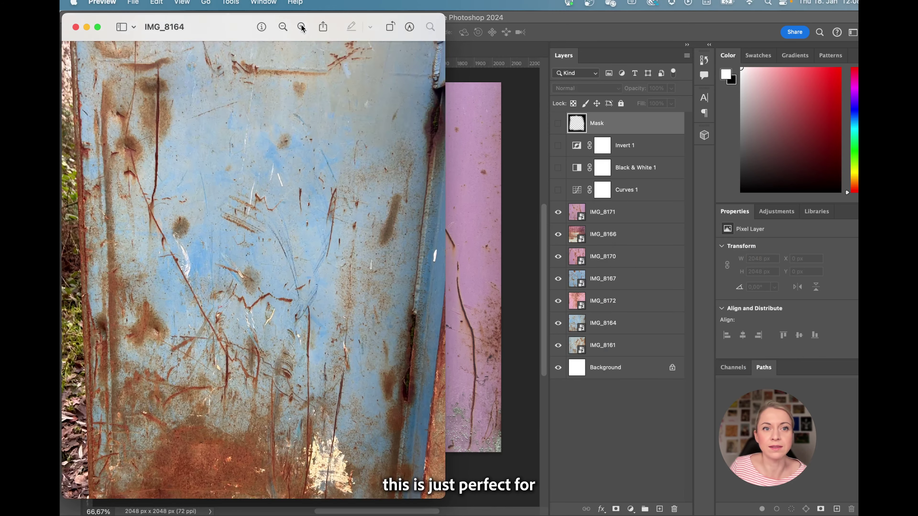
{"action": "left_click_drag", "start_coordinate": [446, 56], "coordinate": [811, 56]}
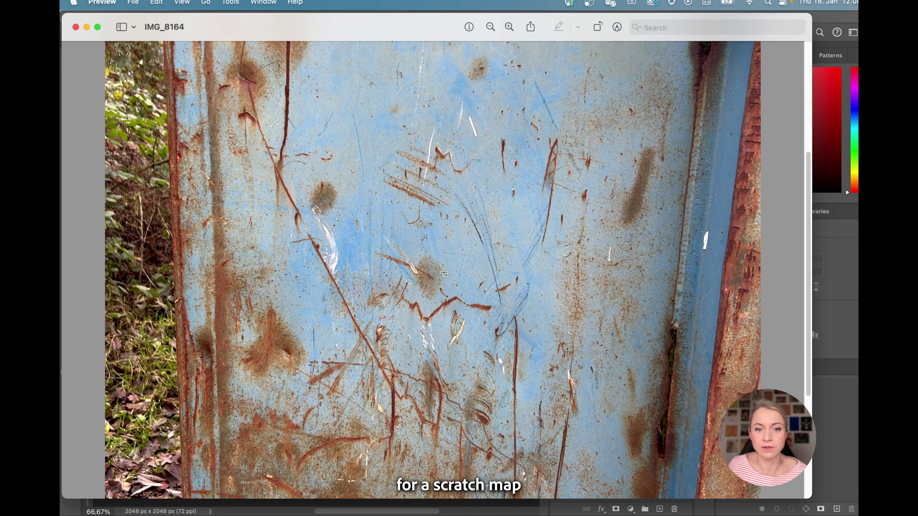
{"action": "scroll", "coordinate": [437, 270], "scroll_direction": "down", "scroll_amount": 3}
{"action": "scroll", "coordinate": [441, 271], "scroll_direction": "up", "scroll_amount": 8}
{"action": "scroll", "coordinate": [442, 273], "scroll_direction": "up", "scroll_amount": 5}
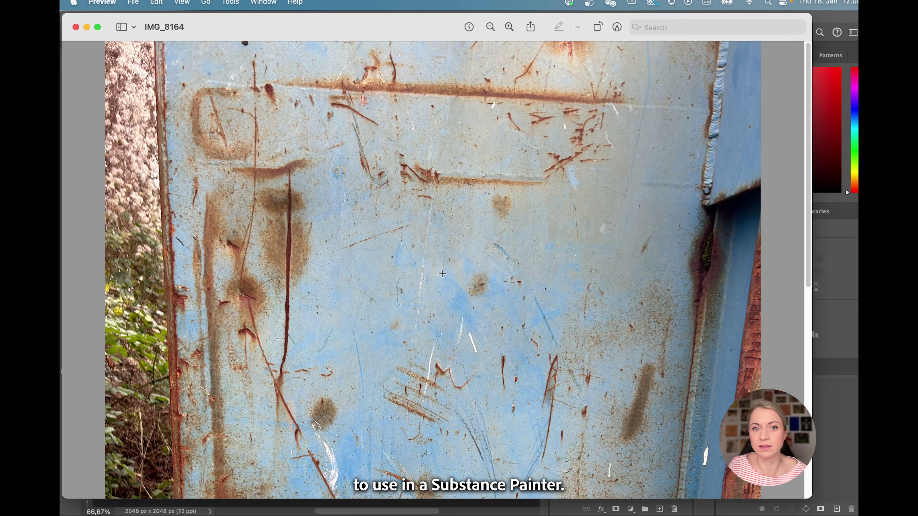
{"action": "left_click", "coordinate": [76, 27]}
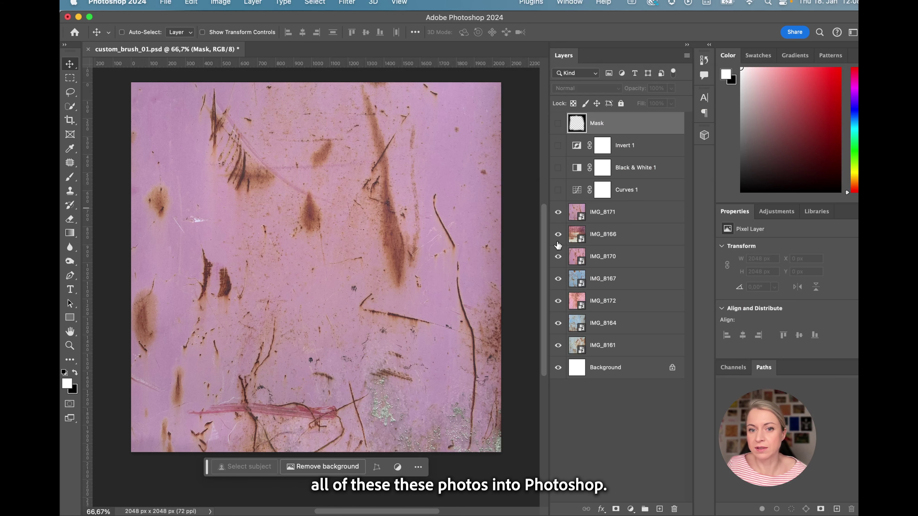
Step: Hide all photo layers from IMG_8171 to IMG_8161, leaving only the white Background layer displayed
{"action": "left_click", "coordinate": [557, 212]}
{"action": "left_click_drag", "start_coordinate": [558, 234], "coordinate": [561, 372]}
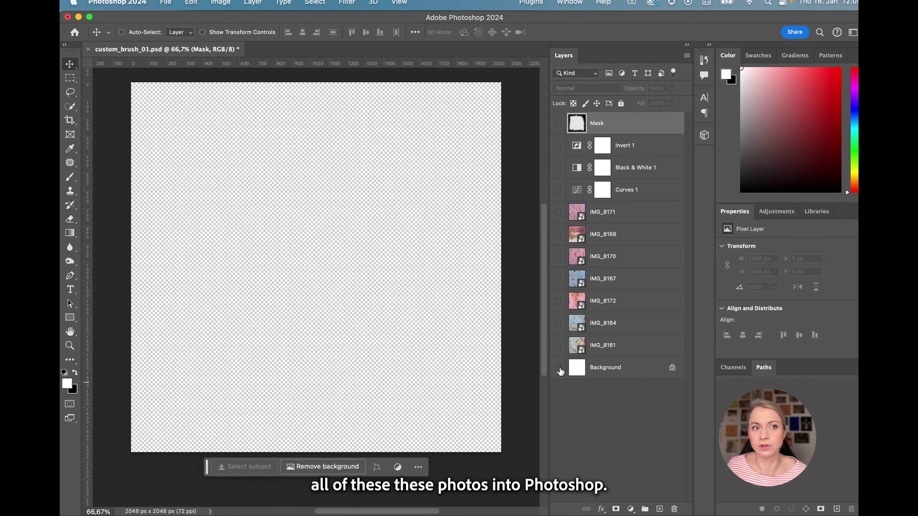
{"action": "left_click", "coordinate": [559, 368]}
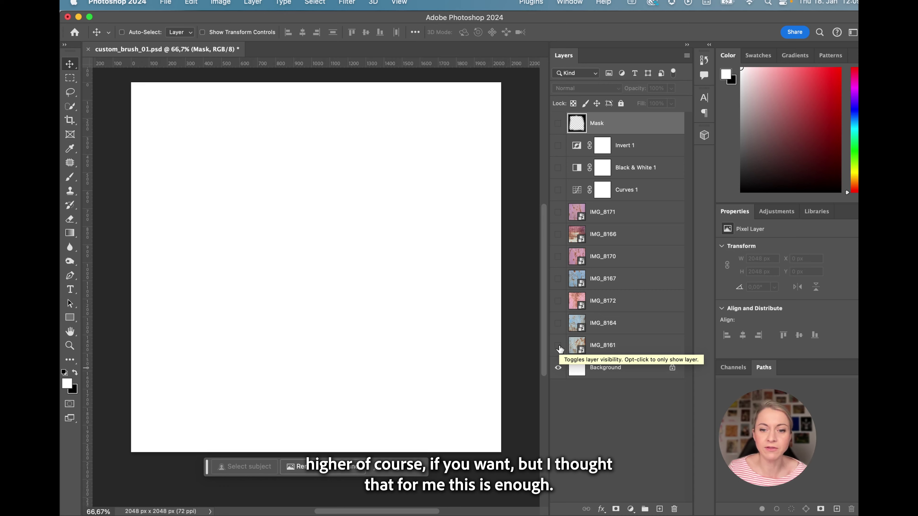
Step: Show the seven photo layers one by one, from IMG_8161 up to IMG_8171, to review each source image
{"action": "left_click", "coordinate": [558, 346]}
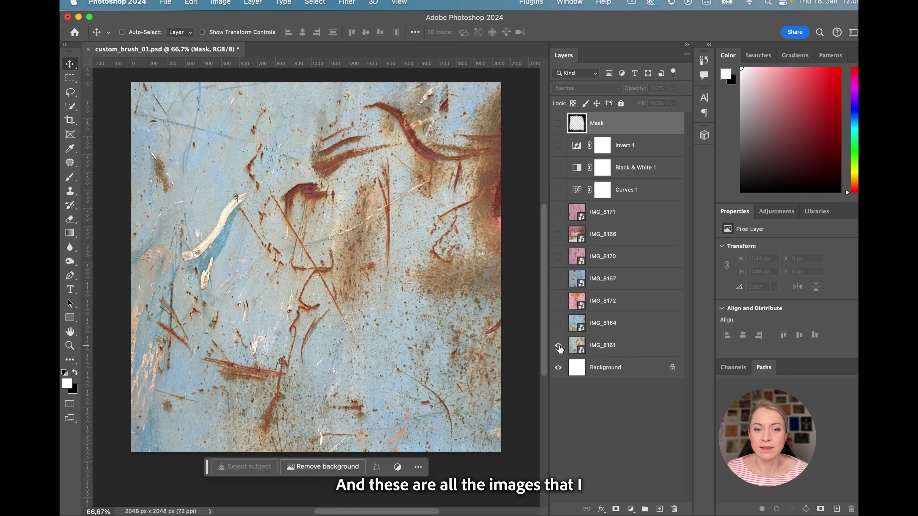
{"action": "left_click", "coordinate": [558, 323]}
{"action": "left_click", "coordinate": [559, 302]}
{"action": "left_click", "coordinate": [559, 280]}
{"action": "left_click", "coordinate": [558, 257]}
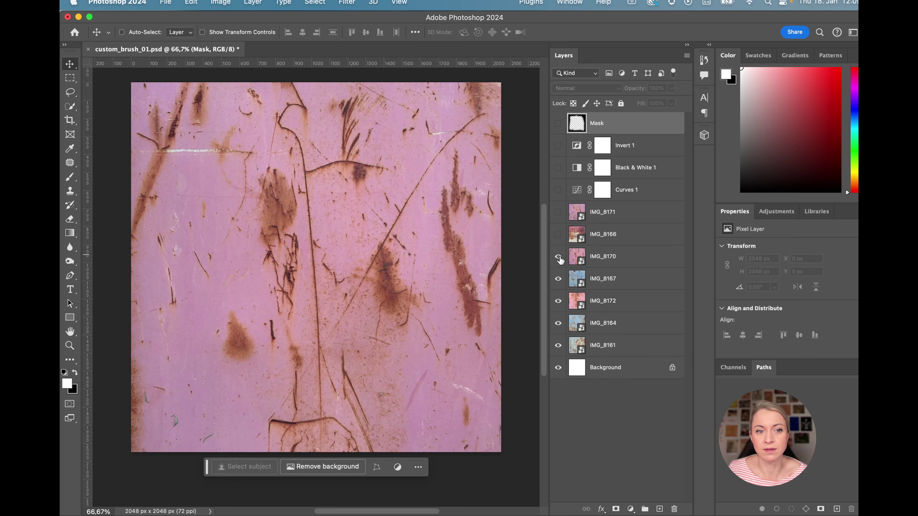
{"action": "left_click", "coordinate": [558, 234]}
{"action": "left_click", "coordinate": [558, 213]}
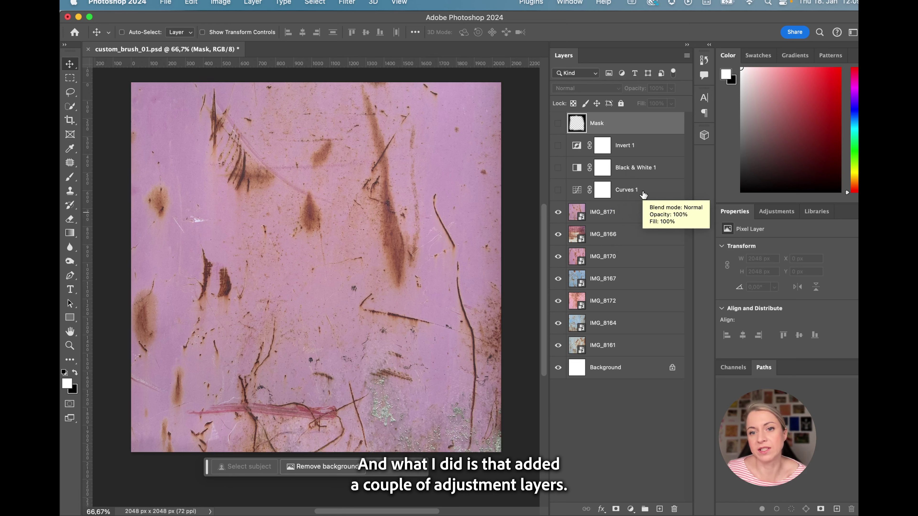
Step: Turn on the Curves 1, Black & White 1 and Invert 1 adjustment layers above the photos
{"action": "left_click", "coordinate": [558, 190]}
{"action": "left_click", "coordinate": [633, 189]}
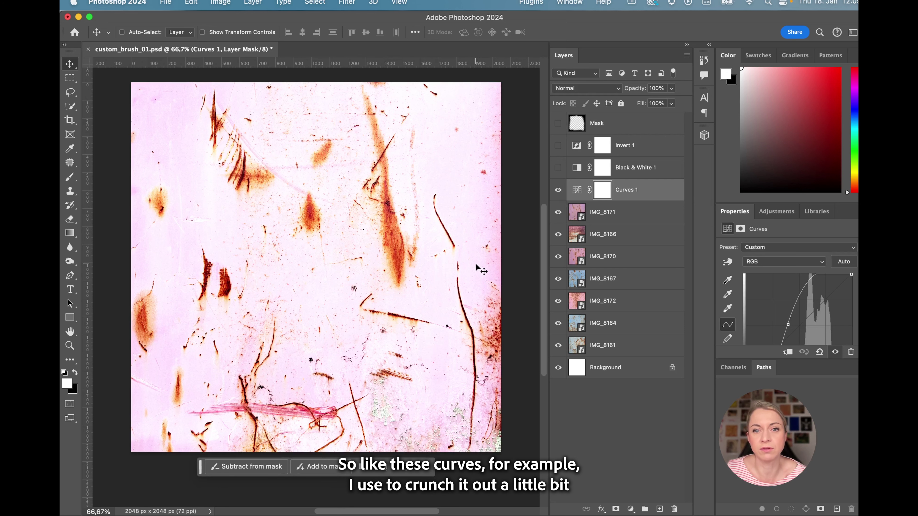
{"action": "left_click", "coordinate": [558, 167]}
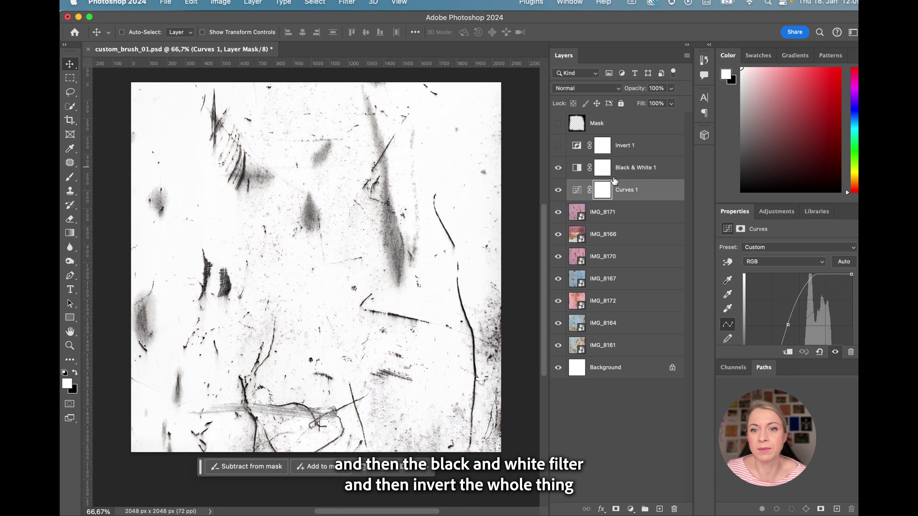
{"action": "left_click", "coordinate": [558, 146]}
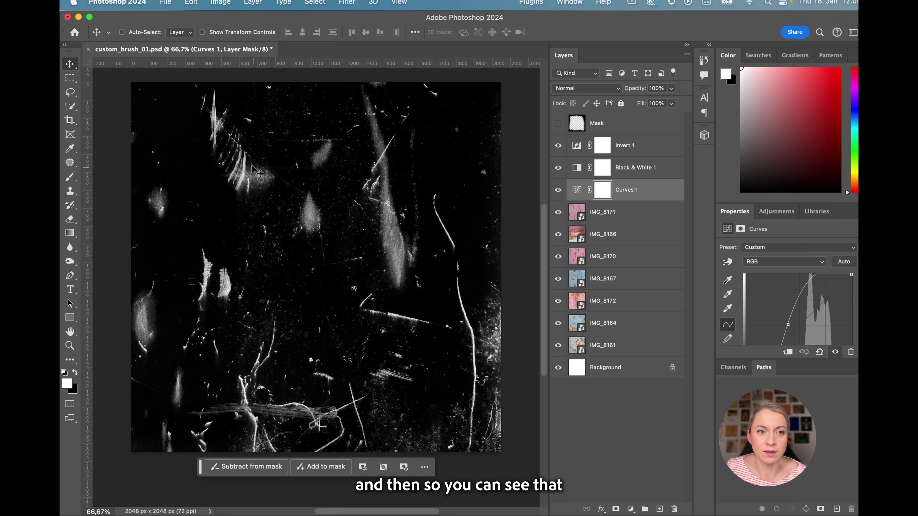
Step: Inspect the fine scratches and specks of the inverted black-and-white texture up close
{"action": "key", "text": "super+plus"}
{"action": "key", "text": "super+plus"}
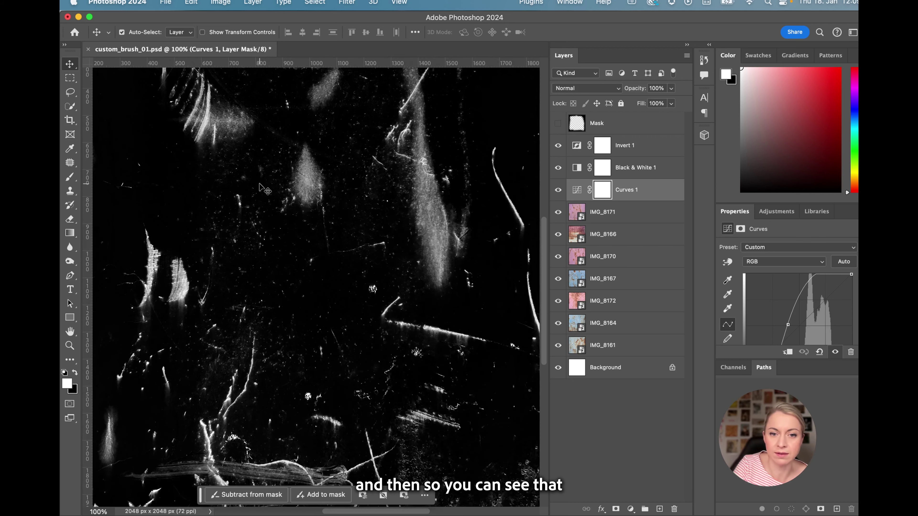
{"action": "scroll", "coordinate": [340, 217], "scroll_direction": "up", "scroll_amount": 10}
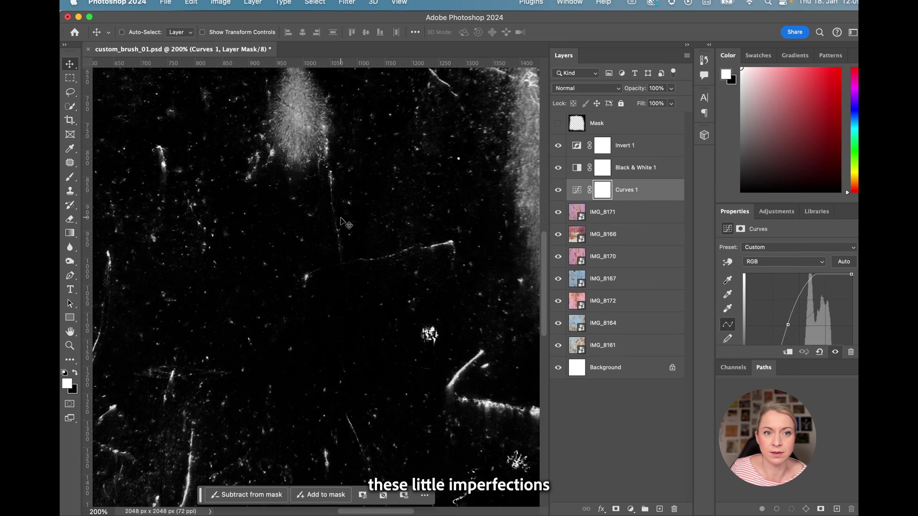
{"action": "scroll", "coordinate": [364, 204], "scroll_direction": "up", "scroll_amount": 5}
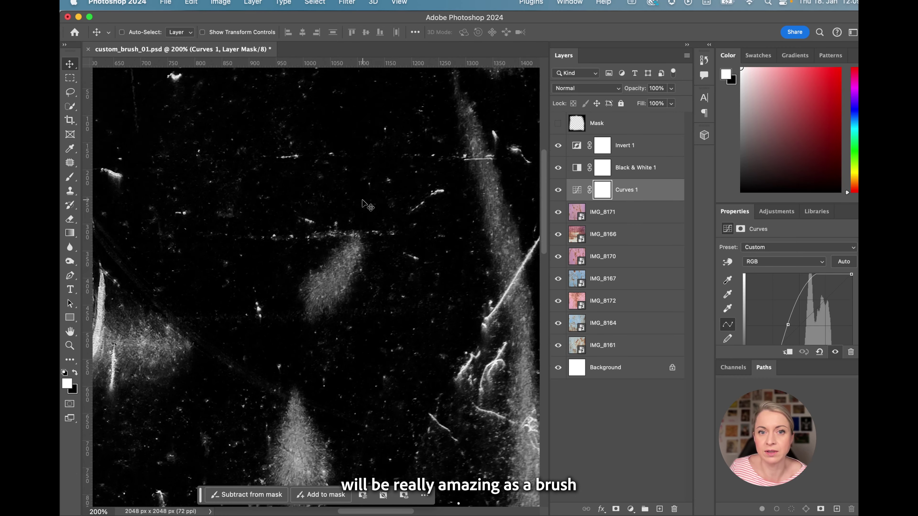
{"action": "scroll", "coordinate": [299, 270], "scroll_direction": "down", "scroll_amount": 2}
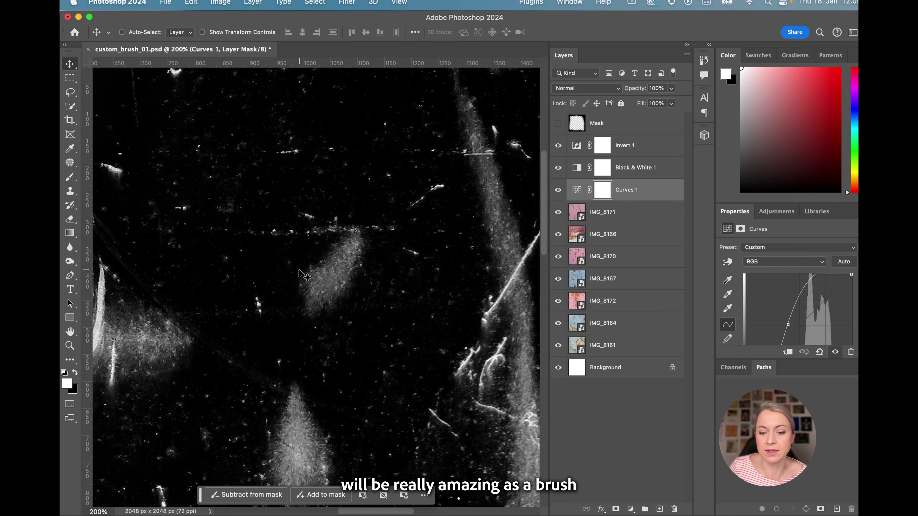
{"action": "scroll", "coordinate": [300, 275], "scroll_direction": "down", "scroll_amount": 3, "text": "alt"}
{"action": "scroll", "coordinate": [328, 289], "scroll_direction": "down", "scroll_amount": 5}
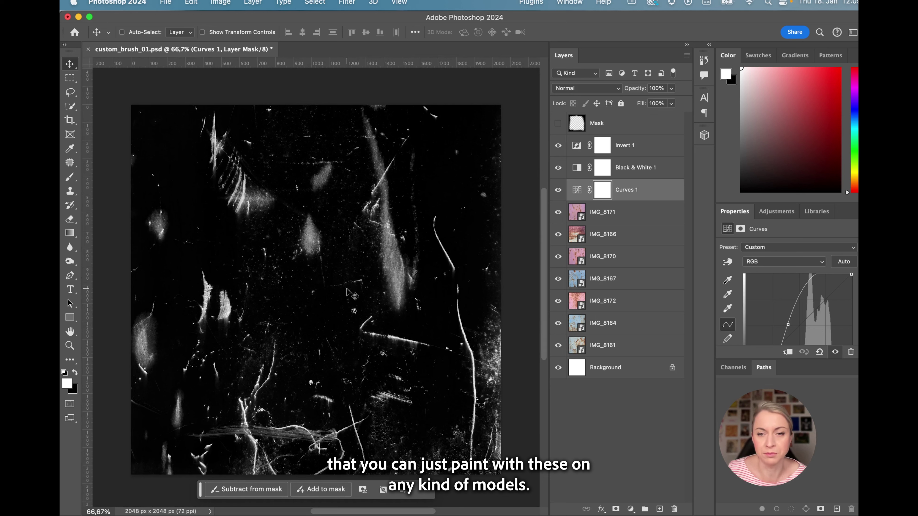
Step: Show the Mask layer so the texture's outer edges fade to black
{"action": "left_click", "coordinate": [556, 127]}
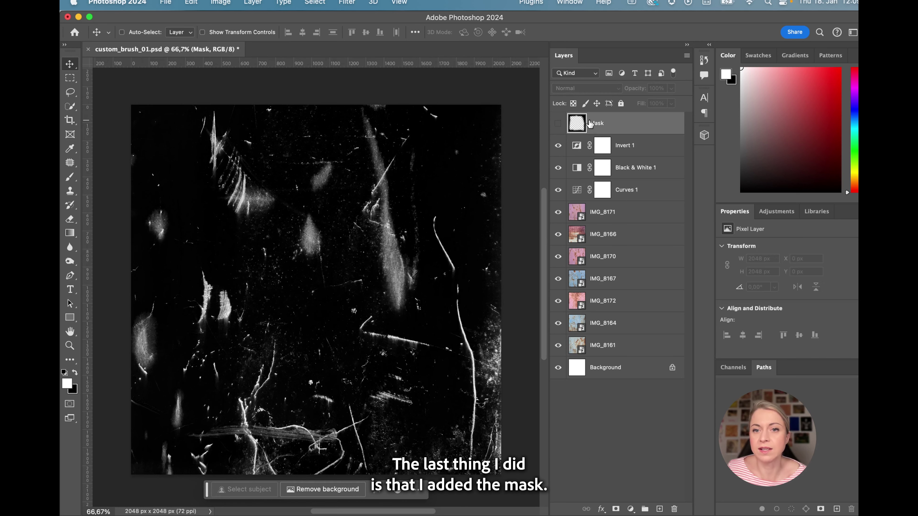
{"action": "left_click", "coordinate": [557, 124]}
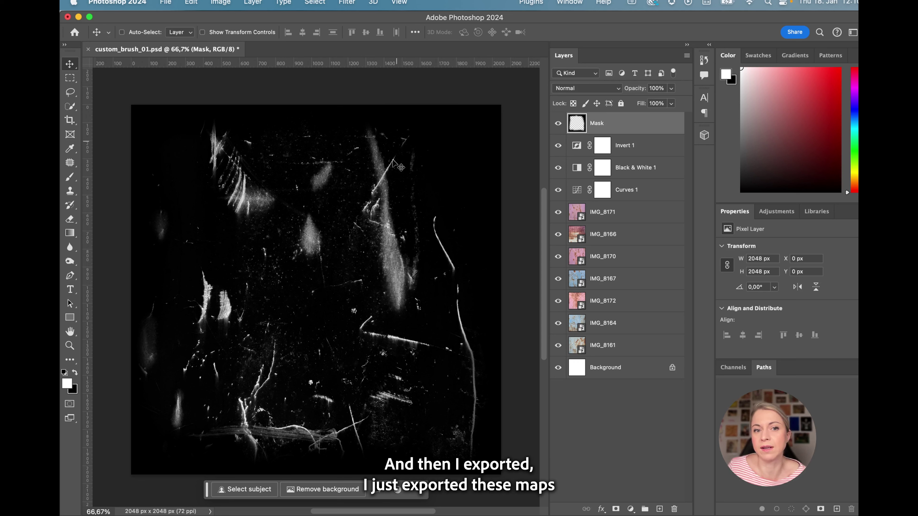
Step: Hide the photo layers one by one from IMG_8171 downward to review each masked black-and-white texture
{"action": "left_click", "coordinate": [558, 212]}
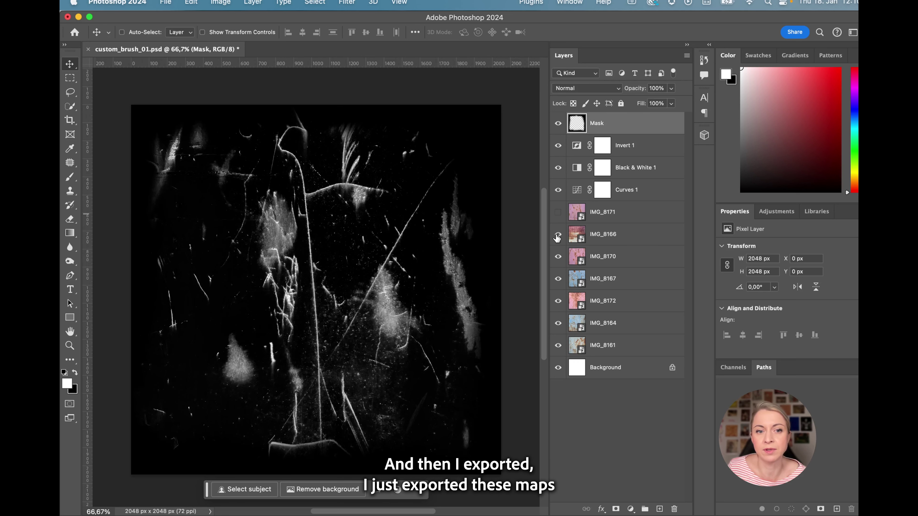
{"action": "left_click", "coordinate": [558, 234]}
{"action": "left_click", "coordinate": [558, 234]}
{"action": "left_click", "coordinate": [558, 256]}
{"action": "left_click", "coordinate": [558, 278]}
{"action": "left_click", "coordinate": [558, 301]}
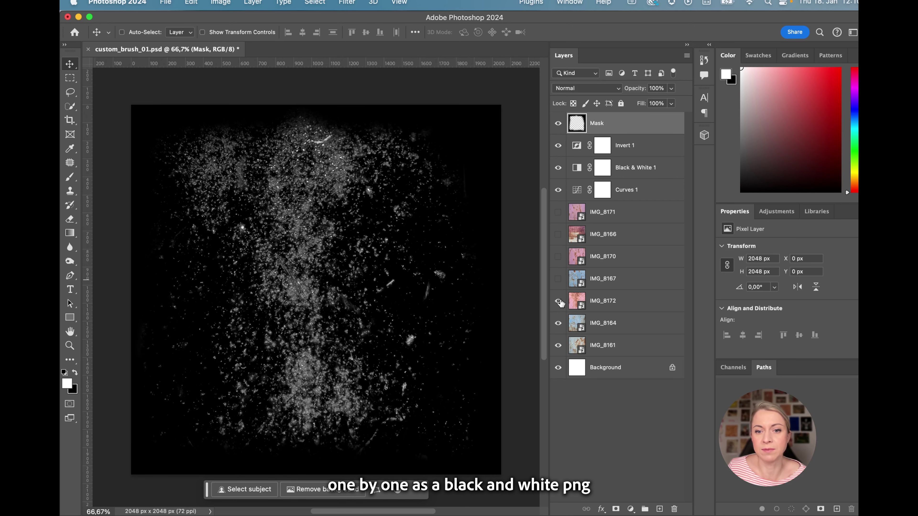
{"action": "left_click", "coordinate": [558, 323]}
{"action": "left_click", "coordinate": [558, 345]}
{"action": "left_click", "coordinate": [558, 346]}
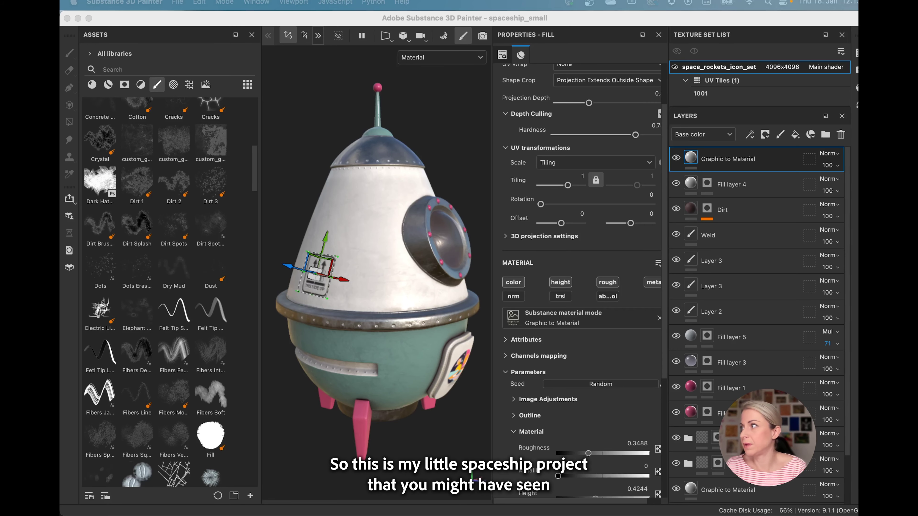
Step: In Substance 3D Painter, delete every layer of the spaceship's texture set, from Graphic to Material down to Layer 1
{"action": "left_click_drag", "start_coordinate": [381, 251], "coordinate": [391, 254], "text": "alt"}
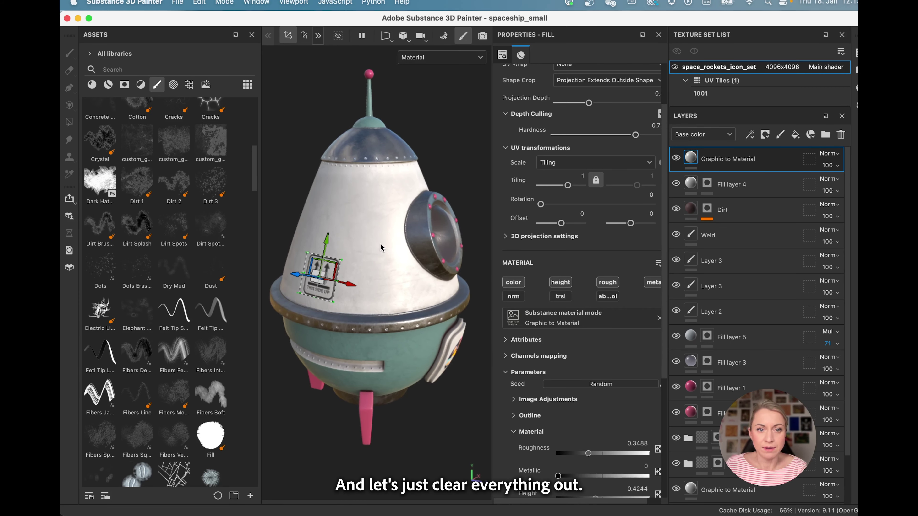
{"action": "left_click", "coordinate": [758, 158]}
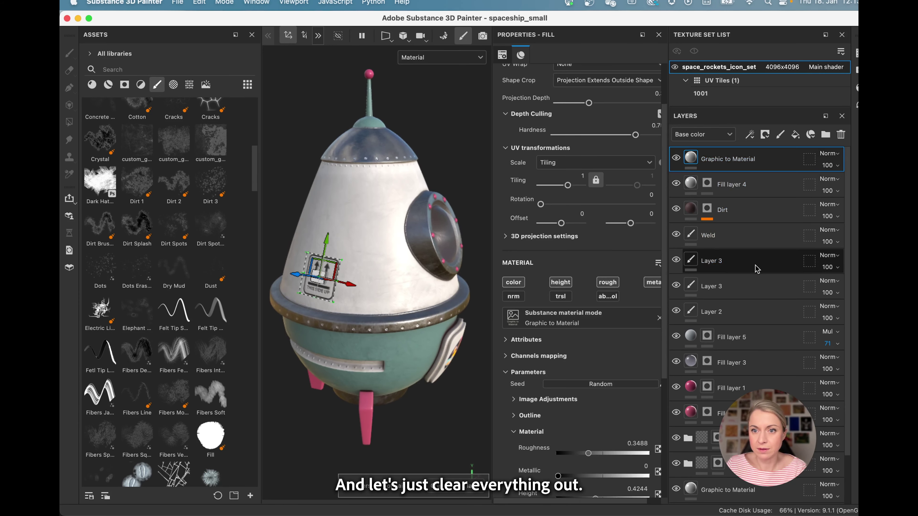
{"action": "scroll", "coordinate": [757, 270], "scroll_direction": "down", "scroll_amount": 2}
{"action": "left_click", "coordinate": [749, 488], "text": "shift"}
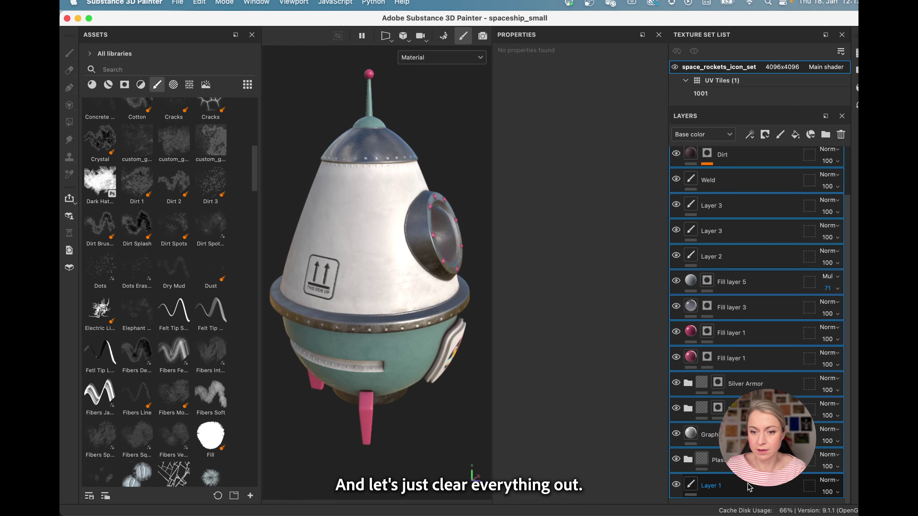
{"action": "key", "text": "Delete"}
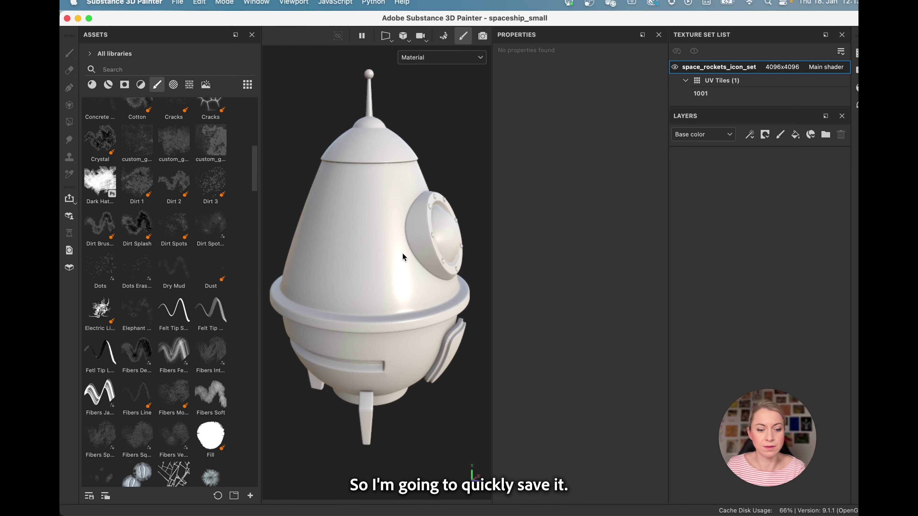
Step: Save the cleared spaceship project as a new file named text
{"action": "left_click_drag", "start_coordinate": [392, 233], "coordinate": [376, 247], "text": "alt"}
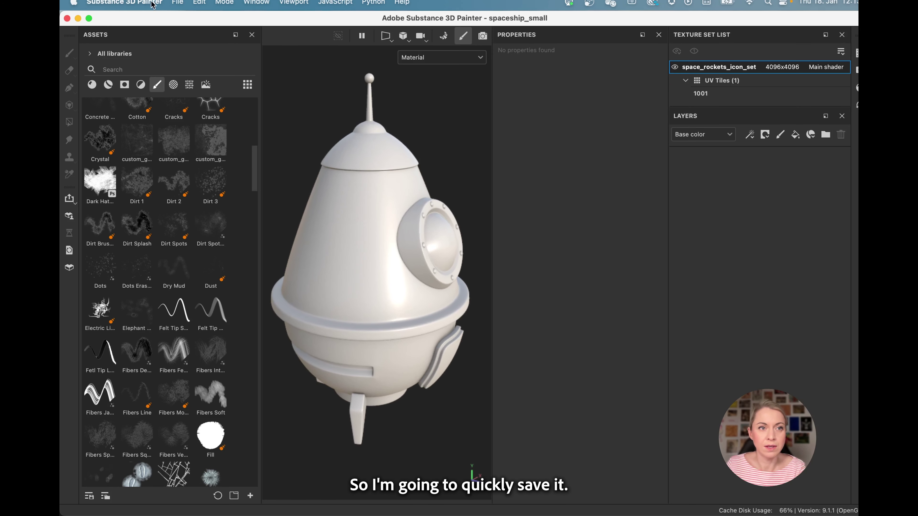
{"action": "left_click", "coordinate": [178, 3]}
{"action": "left_click", "coordinate": [184, 96]}
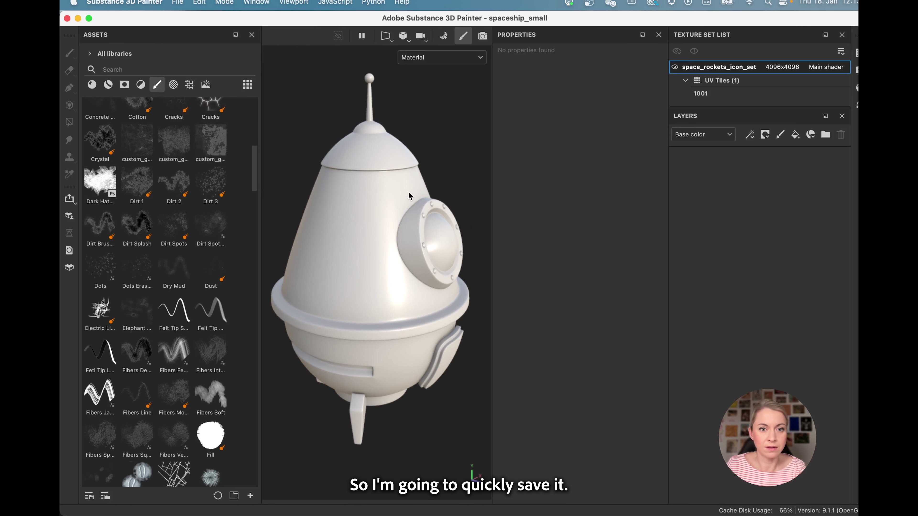
{"action": "key", "text": "Escape"}
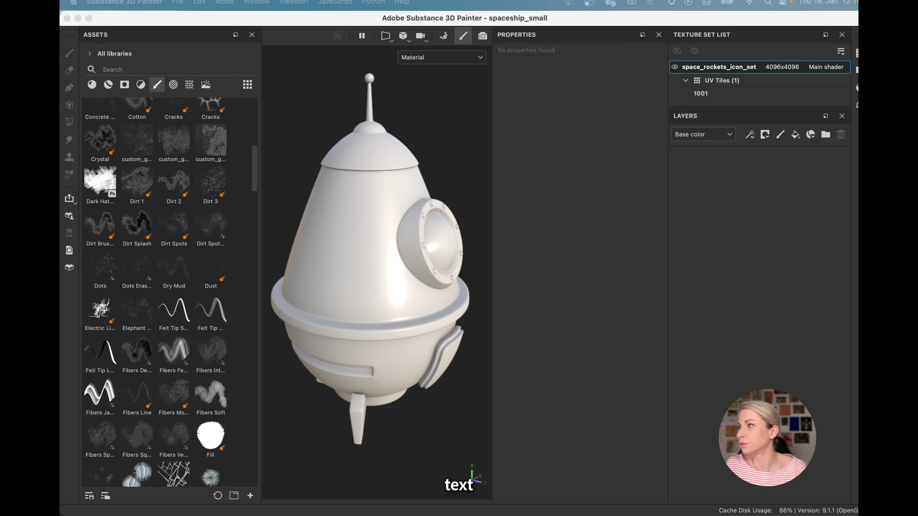
{"action": "key", "text": "super+Tab"}
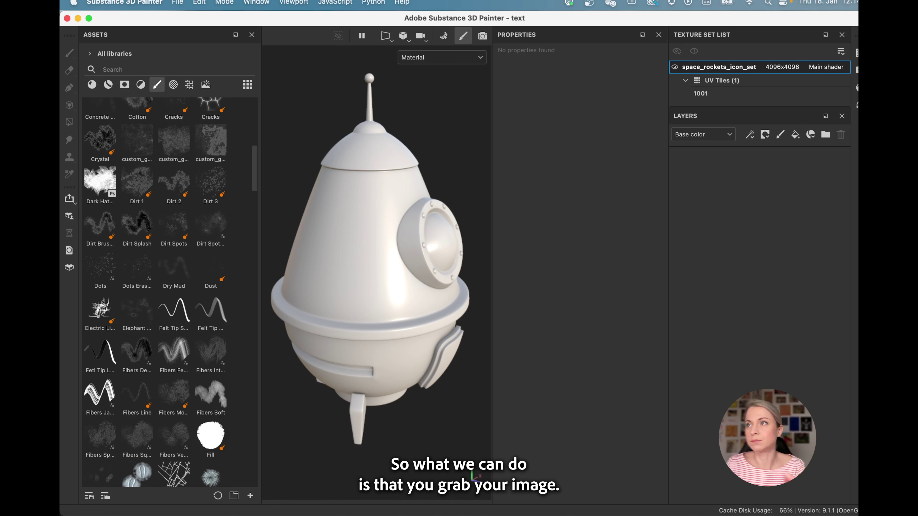
Step: Review the scratch image custom_brush_01.jpg in Preview and close it
{"action": "key", "text": "super+Tab"}
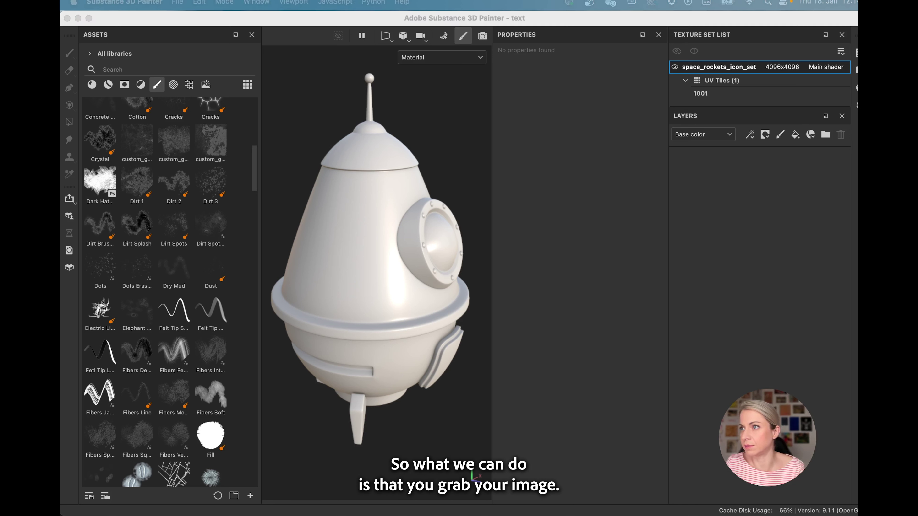
{"action": "key", "text": "super+Tab"}
{"action": "mouse_move", "coordinate": [281, 32]}
{"action": "left_mouse_down"}
{"action": "mouse_move", "coordinate": [440, 30]}
{"action": "mouse_move", "coordinate": [407, 43]}
{"action": "left_mouse_up"}
{"action": "left_click_drag", "start_coordinate": [187, 24], "coordinate": [221, 75]}
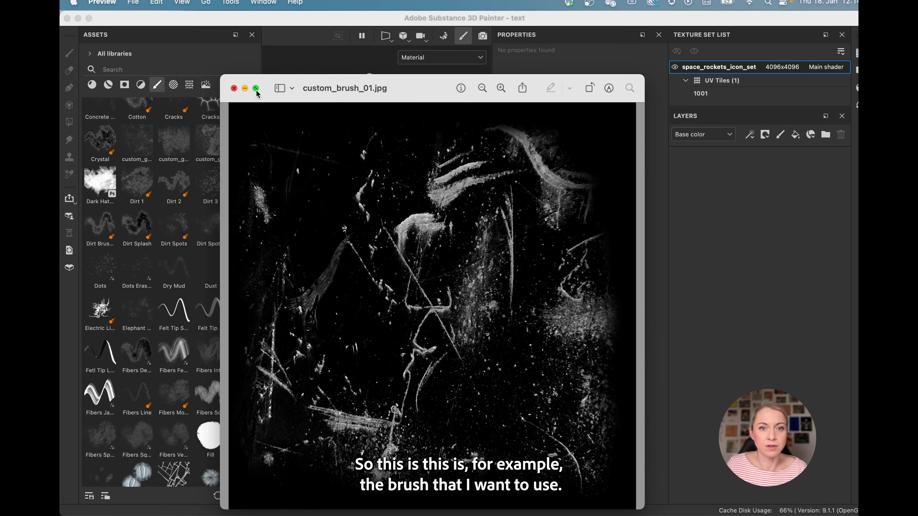
{"action": "left_click_drag", "start_coordinate": [432, 97], "coordinate": [428, 71]}
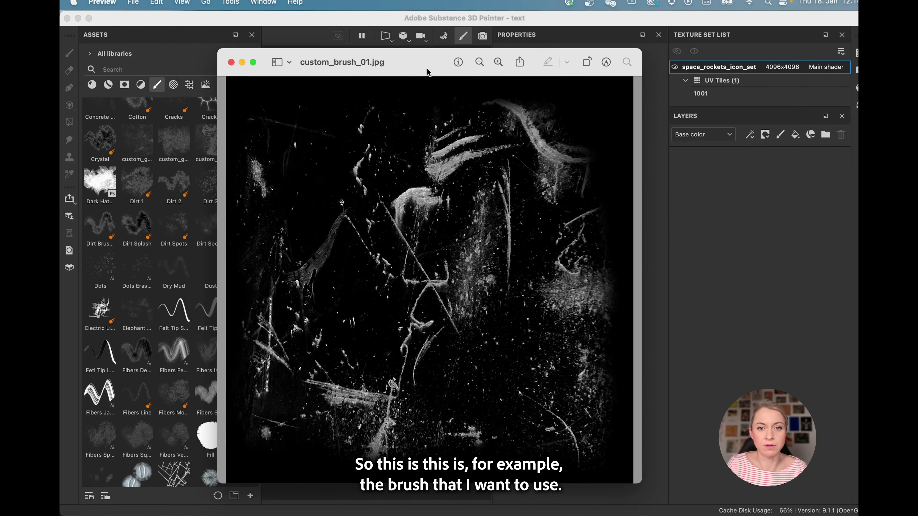
{"action": "left_click", "coordinate": [231, 63]}
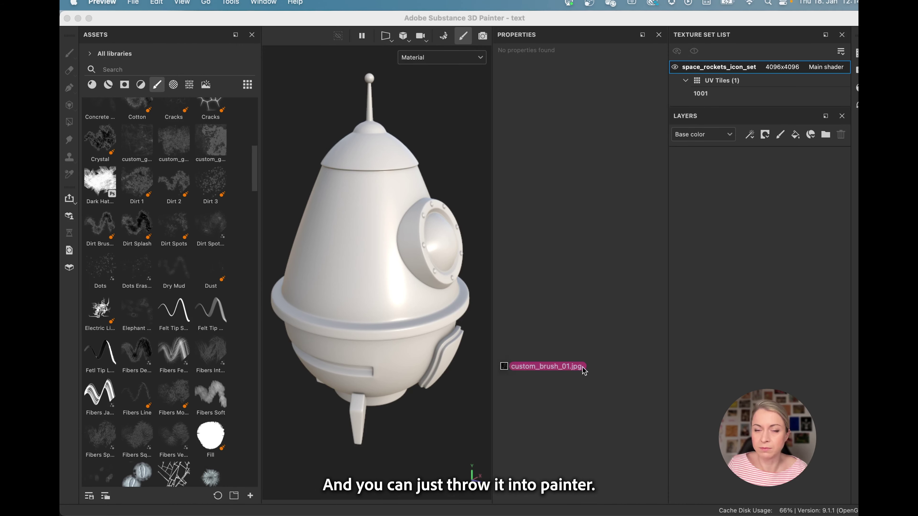
{"action": "mouse_move", "coordinate": [596, 369]}
{"action": "left_mouse_down"}
{"action": "mouse_move", "coordinate": [450, 388]}
{"action": "mouse_move", "coordinate": [235, 235]}
{"action": "mouse_move", "coordinate": [191, 232]}
{"action": "left_mouse_up"}
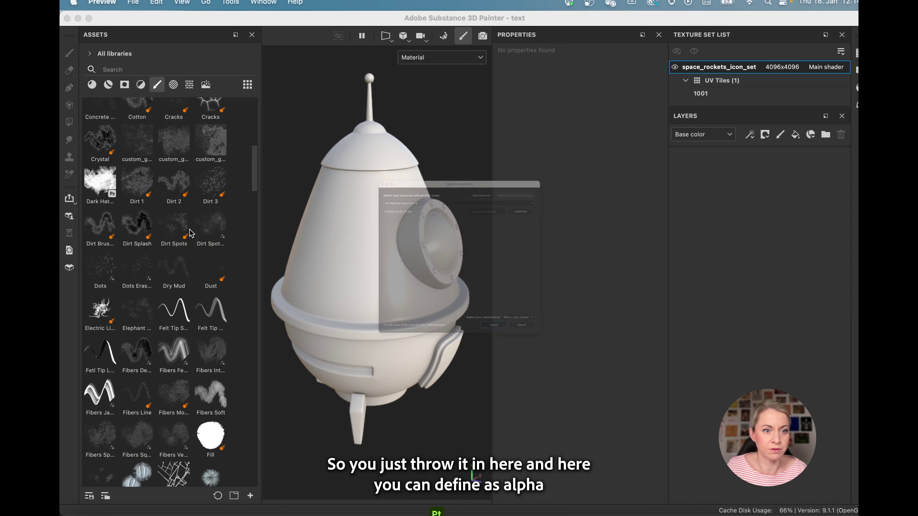
{"action": "left_click", "coordinate": [621, 155]}
{"action": "left_click", "coordinate": [641, 160]}
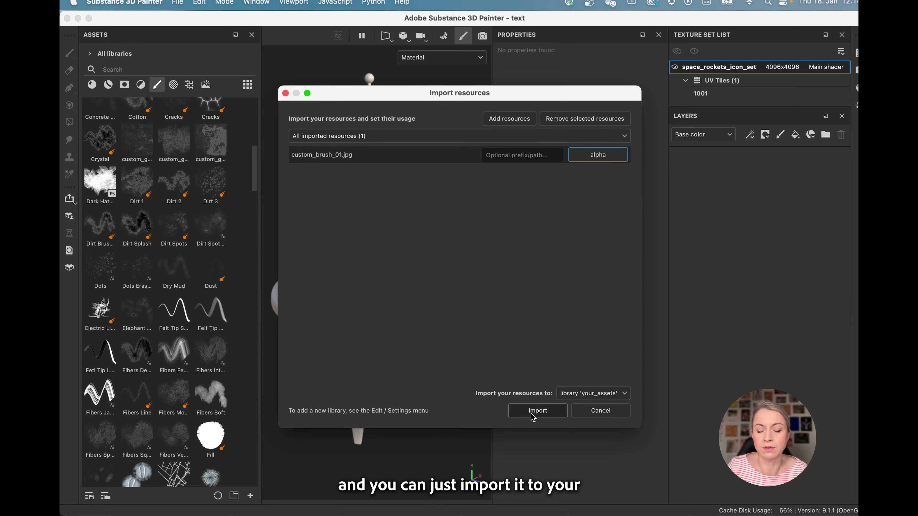
{"action": "left_click", "coordinate": [286, 94]}
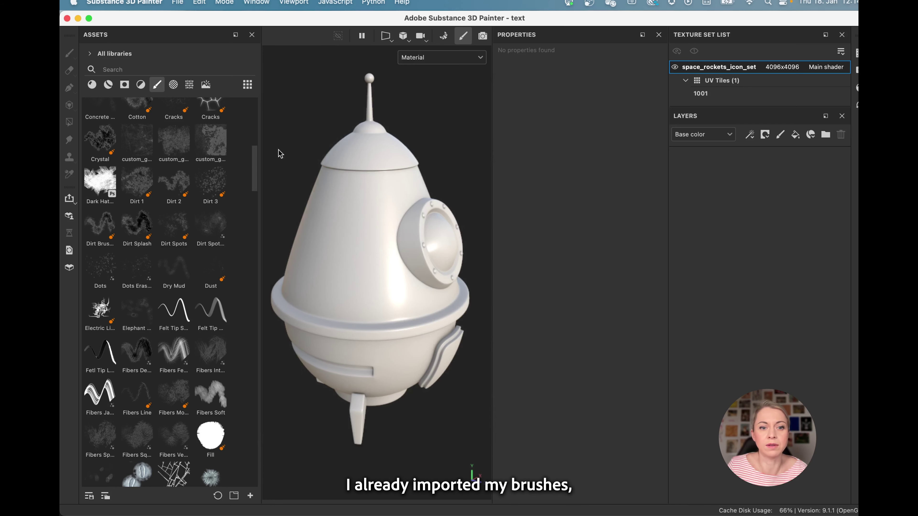
Step: Search the alpha assets for "cu" and preview one of the custom brush alphas
{"action": "left_click", "coordinate": [172, 87]}
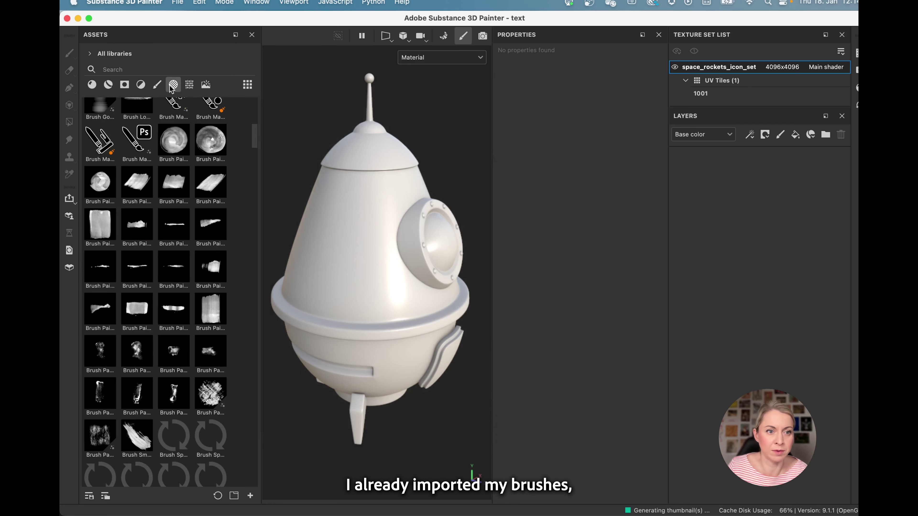
{"action": "left_click", "coordinate": [149, 64]}
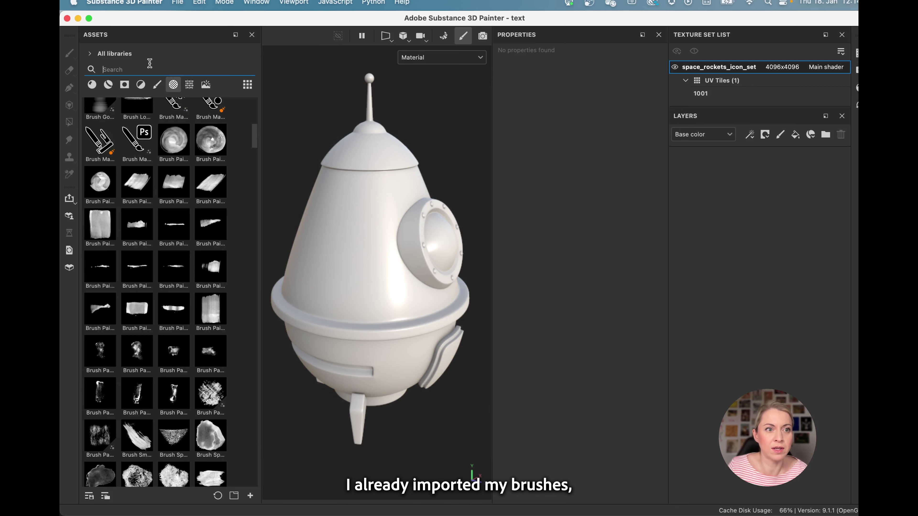
{"action": "type", "text": "cu"}
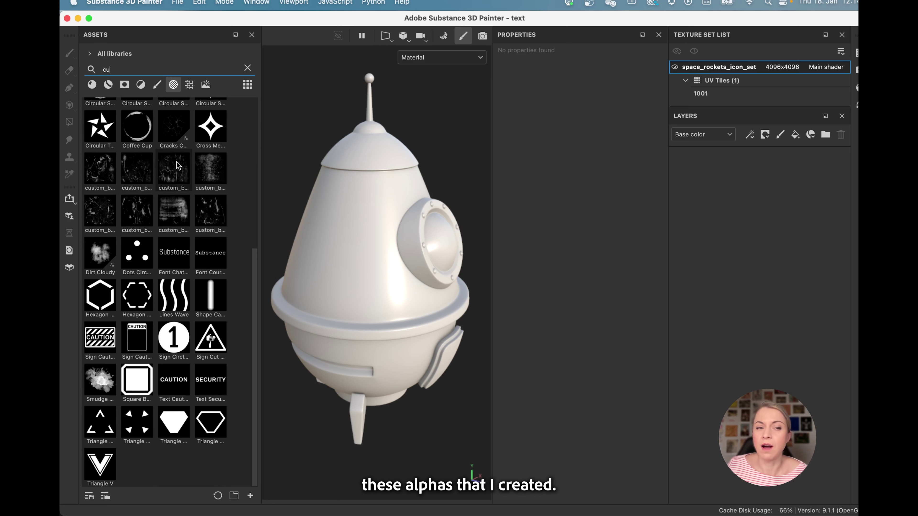
{"action": "mouse_move", "coordinate": [186, 169]}
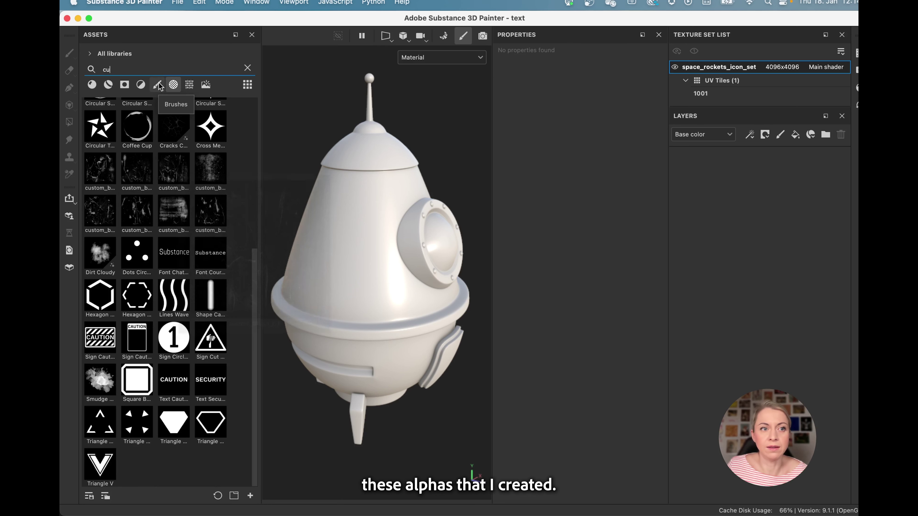
Step: Add a fill layer with a black mask and place a second, unmasked fill layer beneath it
{"action": "left_click", "coordinate": [795, 134]}
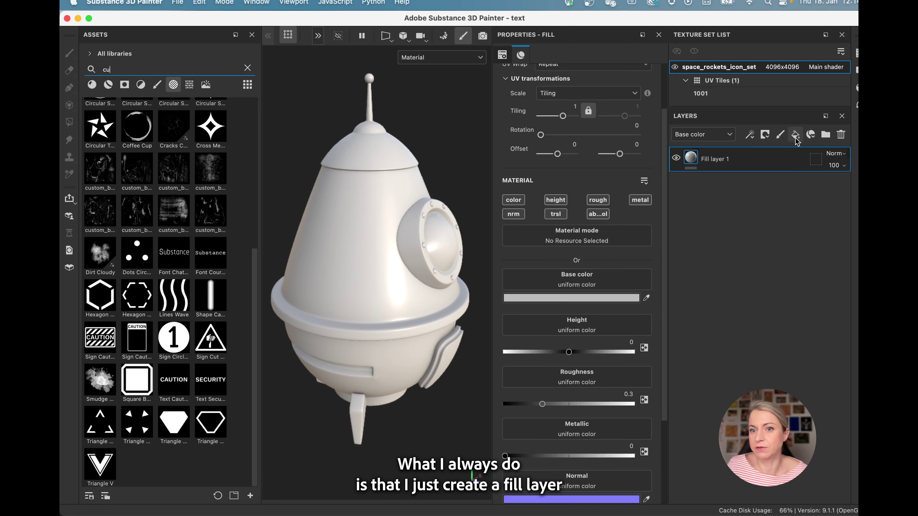
{"action": "left_click", "coordinate": [765, 135]}
{"action": "left_click", "coordinate": [773, 159]}
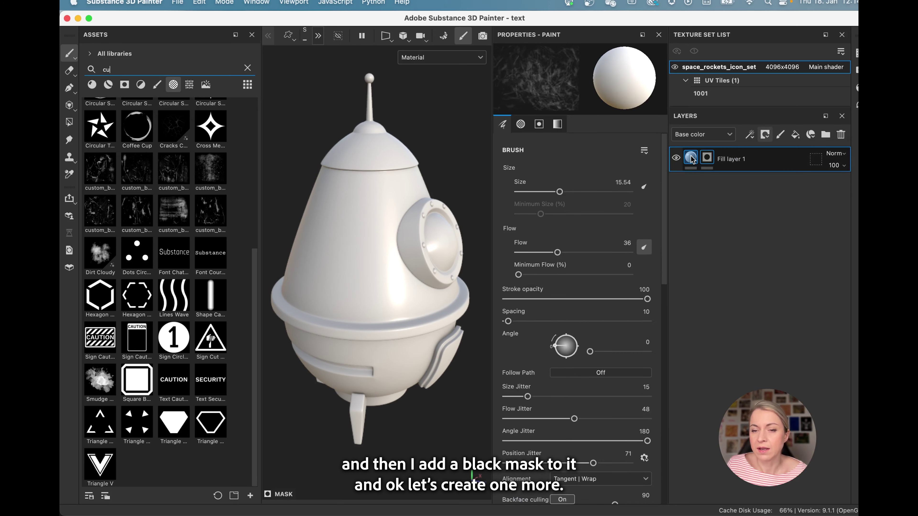
{"action": "left_click", "coordinate": [796, 135]}
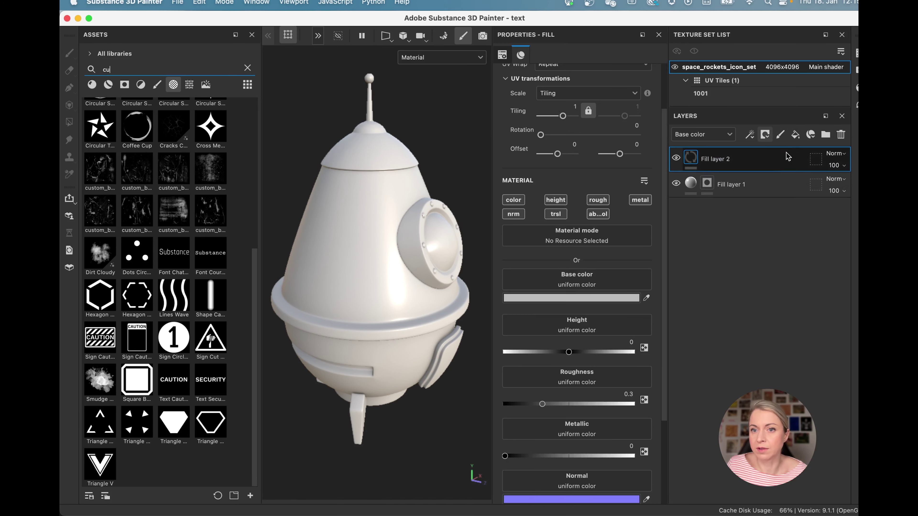
{"action": "left_click_drag", "start_coordinate": [714, 159], "coordinate": [692, 199]}
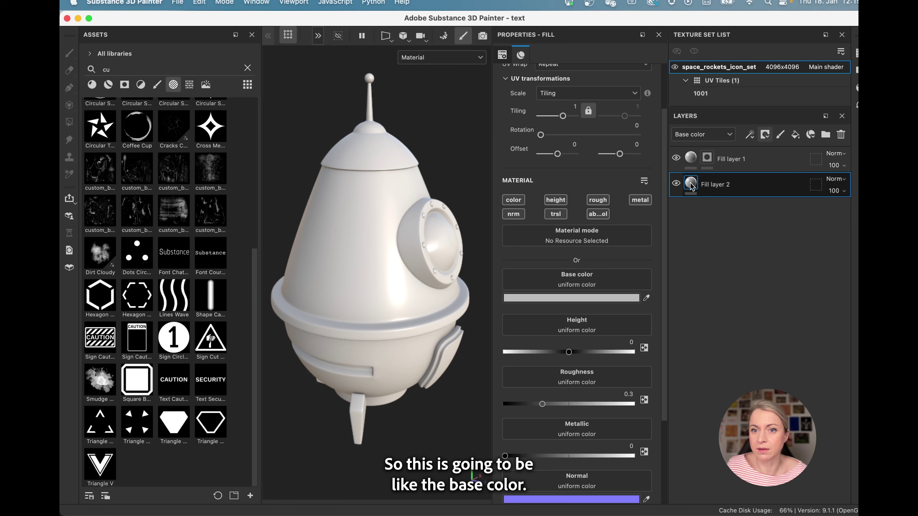
Step: Set the base color of Fill layer 2 to a muted teal, 79999B
{"action": "left_click", "coordinate": [571, 298]}
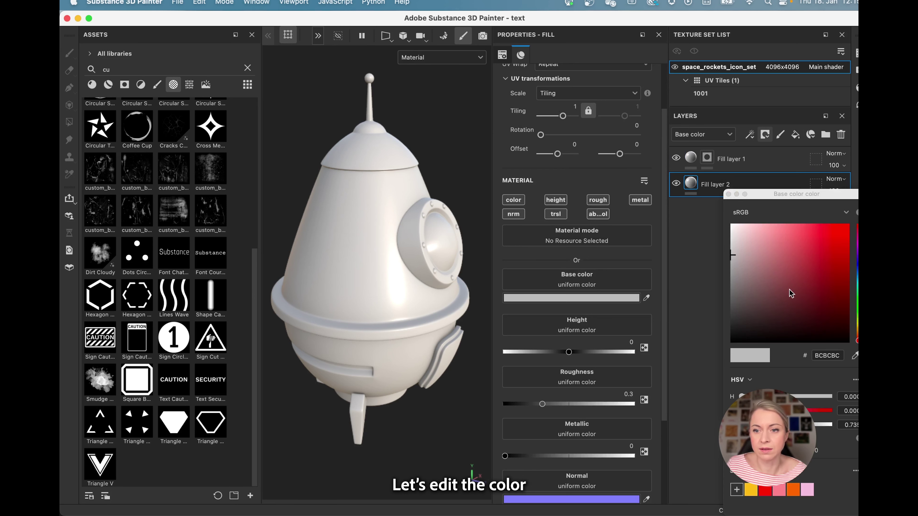
{"action": "left_click", "coordinate": [857, 276]}
{"action": "left_click_drag", "start_coordinate": [856, 275], "coordinate": [856, 286]}
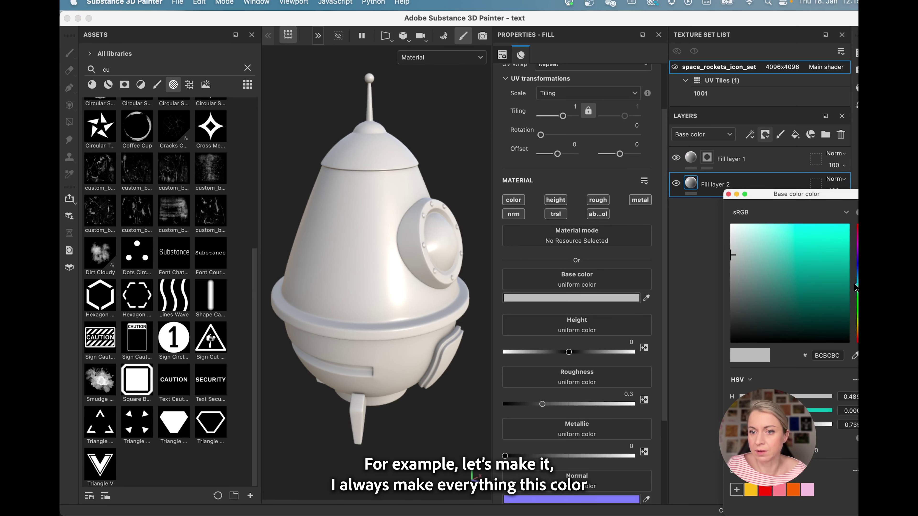
{"action": "left_click_drag", "start_coordinate": [758, 267], "coordinate": [756, 272]}
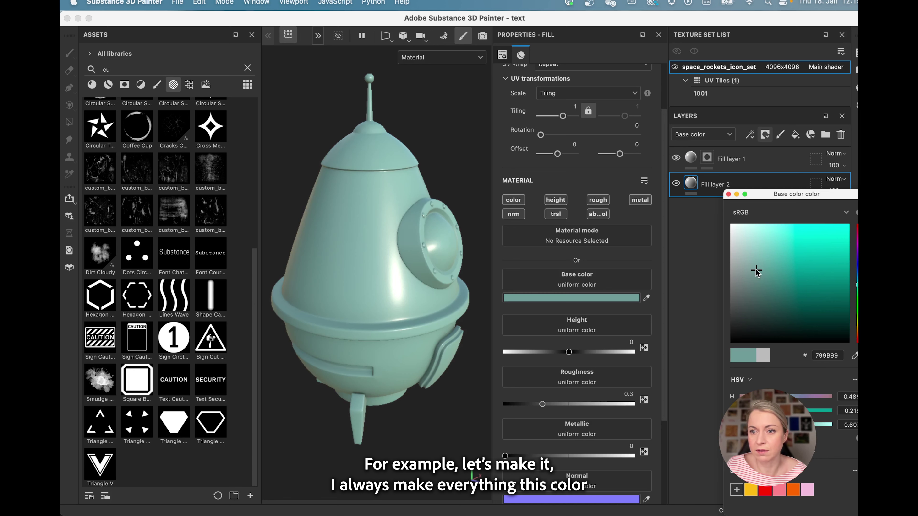
{"action": "left_click_drag", "start_coordinate": [857, 282], "coordinate": [856, 280]}
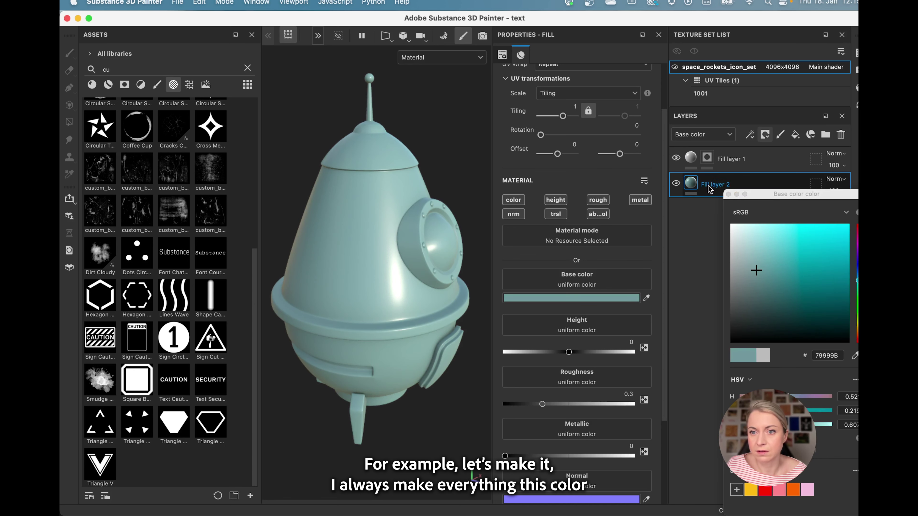
{"action": "left_click", "coordinate": [729, 195]}
Step: Set the base color of the masked Fill layer 1 to a strong red
{"action": "left_click", "coordinate": [706, 158]}
{"action": "left_click", "coordinate": [691, 158]}
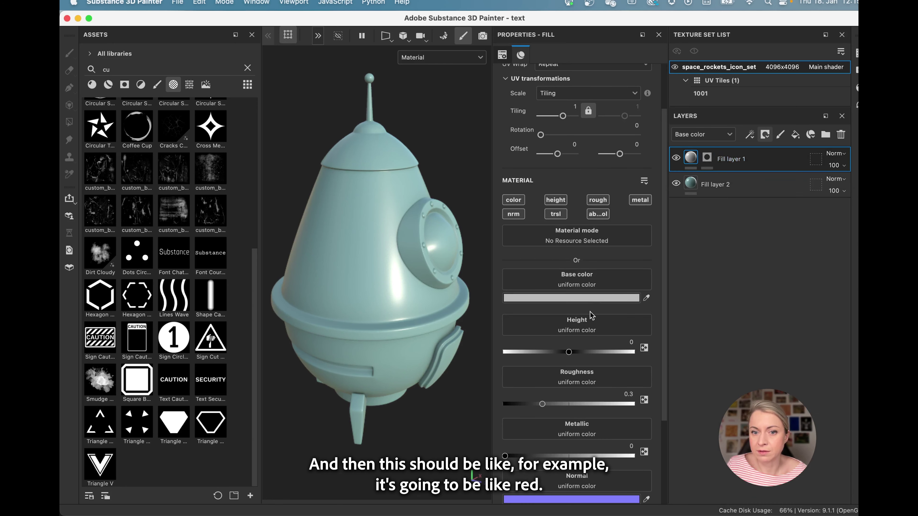
{"action": "left_click", "coordinate": [602, 298]}
{"action": "left_click_drag", "start_coordinate": [781, 285], "coordinate": [827, 257]}
{"action": "left_click", "coordinate": [729, 195]}
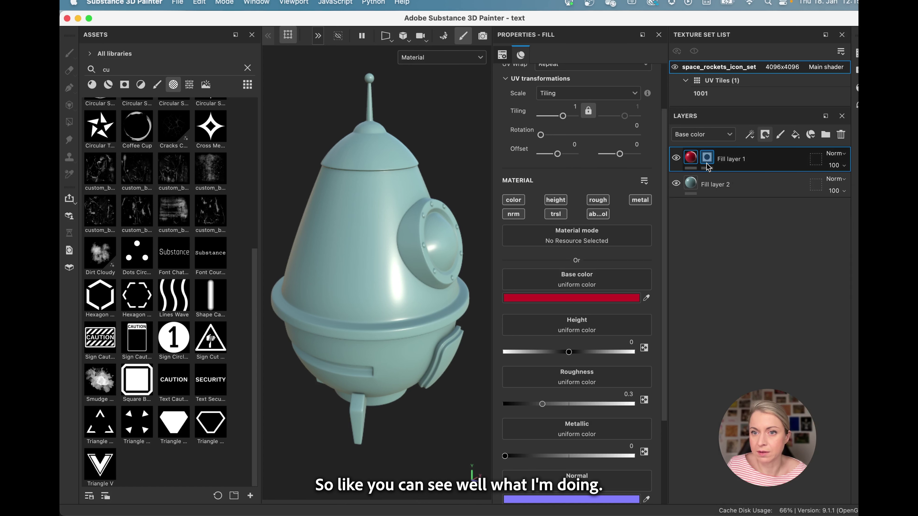
Step: Select the black mask of Fill layer 1 and choose the Basic Hard brush, clearing the asset search
{"action": "left_click", "coordinate": [707, 164]}
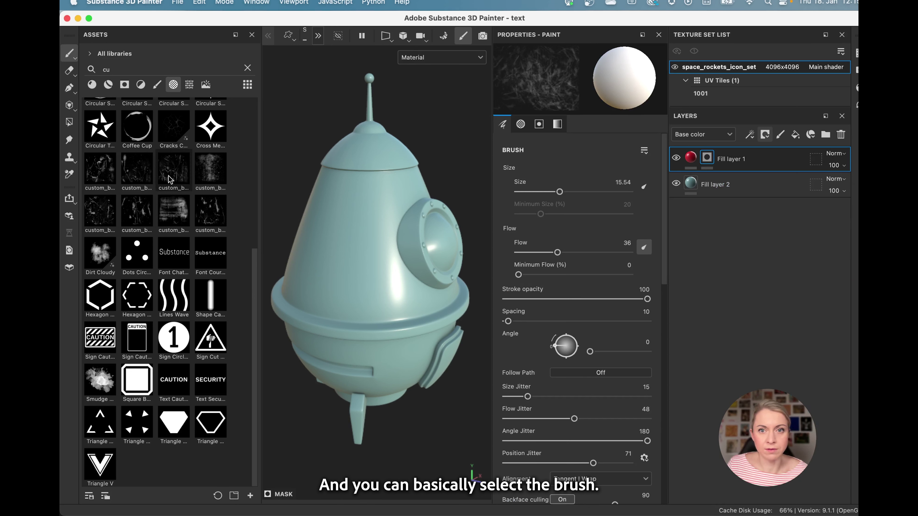
{"action": "left_click", "coordinate": [156, 85]}
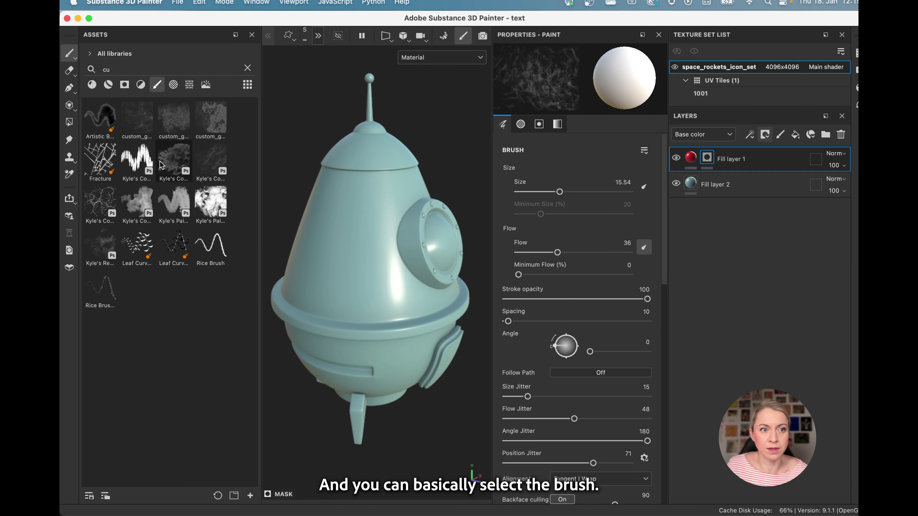
{"action": "left_click", "coordinate": [247, 69]}
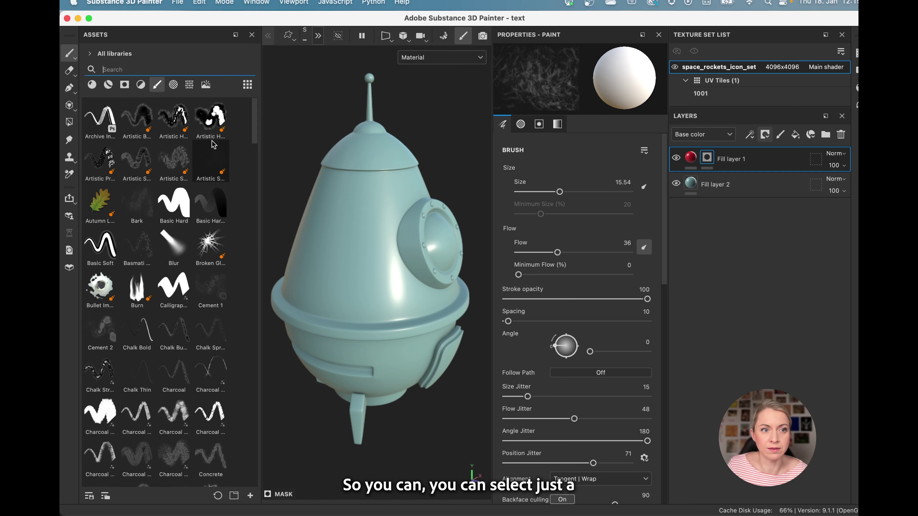
{"action": "left_click", "coordinate": [179, 207]}
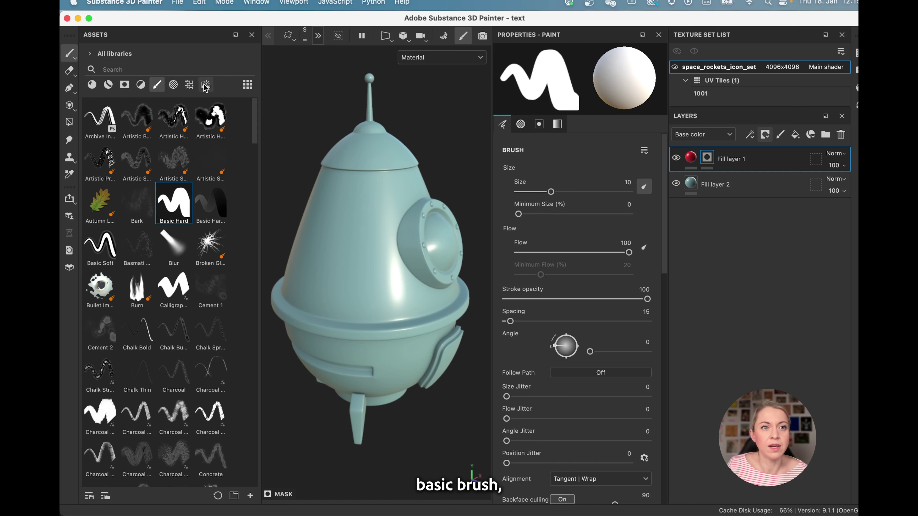
Step: Find the custom alphas with "cust" and assign custom_brush_03 as the brush's alpha
{"action": "left_click", "coordinate": [174, 85]}
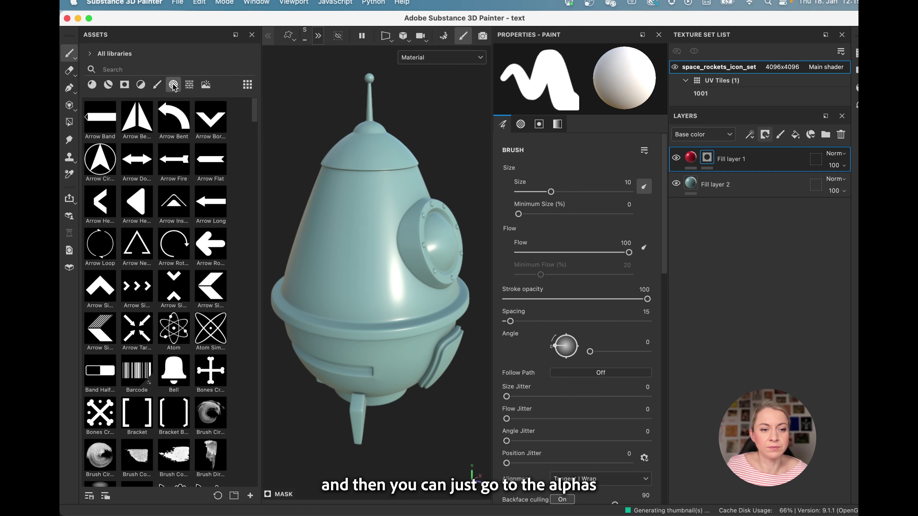
{"action": "scroll", "coordinate": [143, 309], "scroll_direction": "down", "scroll_amount": 10}
{"action": "scroll", "coordinate": [143, 309], "scroll_direction": "down", "scroll_amount": 3}
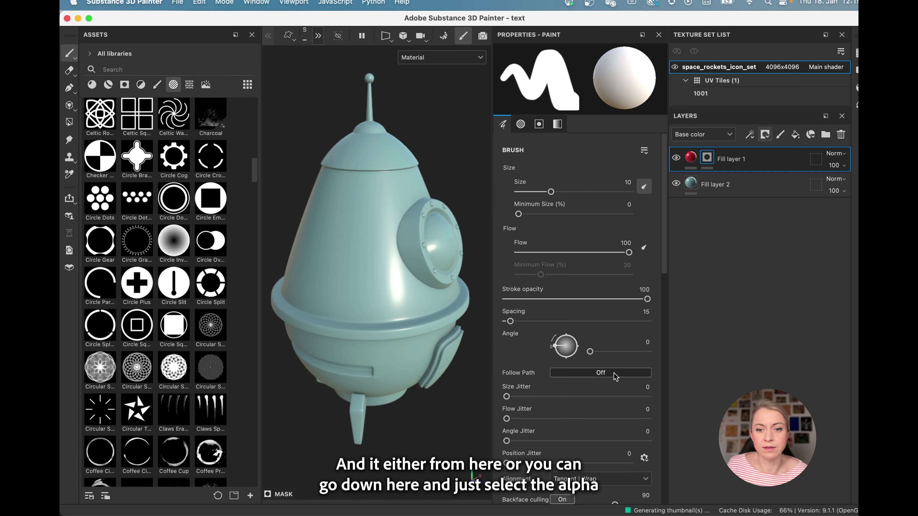
{"action": "scroll", "coordinate": [526, 399], "scroll_direction": "down", "scroll_amount": 10}
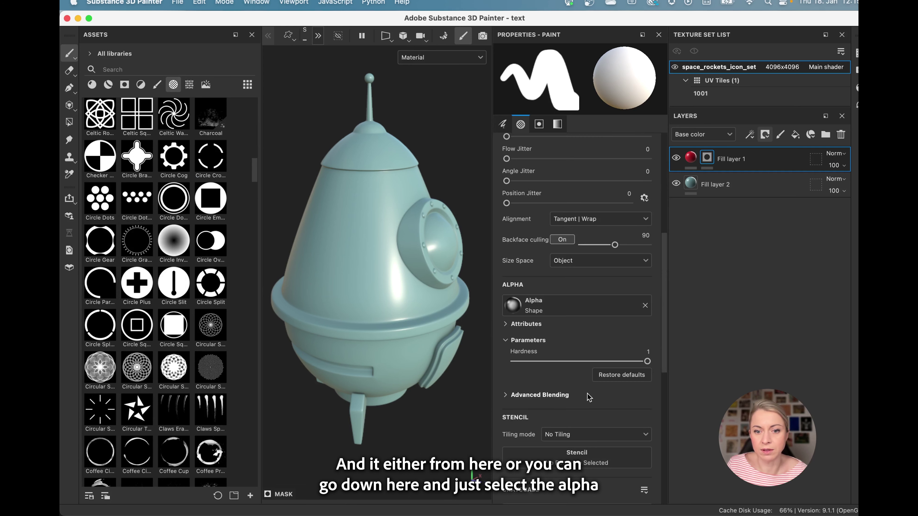
{"action": "left_click", "coordinate": [539, 308]}
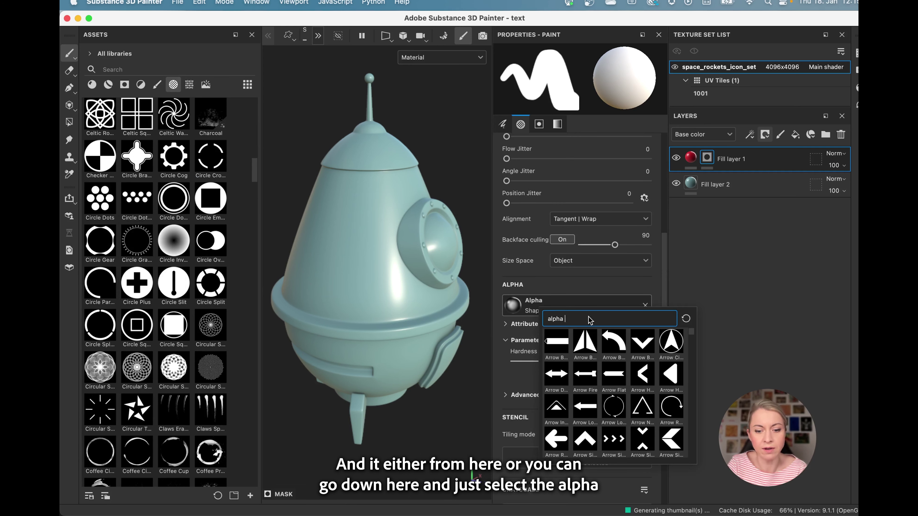
{"action": "type", "text": "cust"}
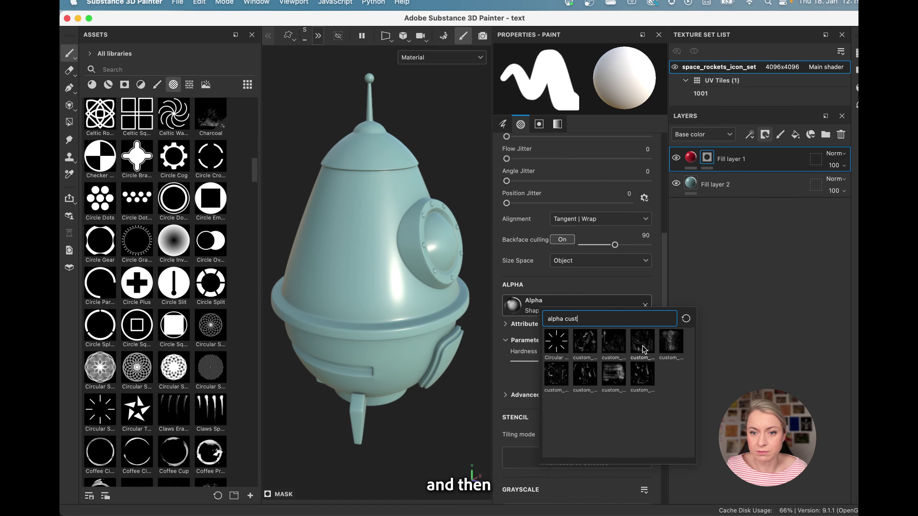
{"action": "left_click", "coordinate": [643, 346]}
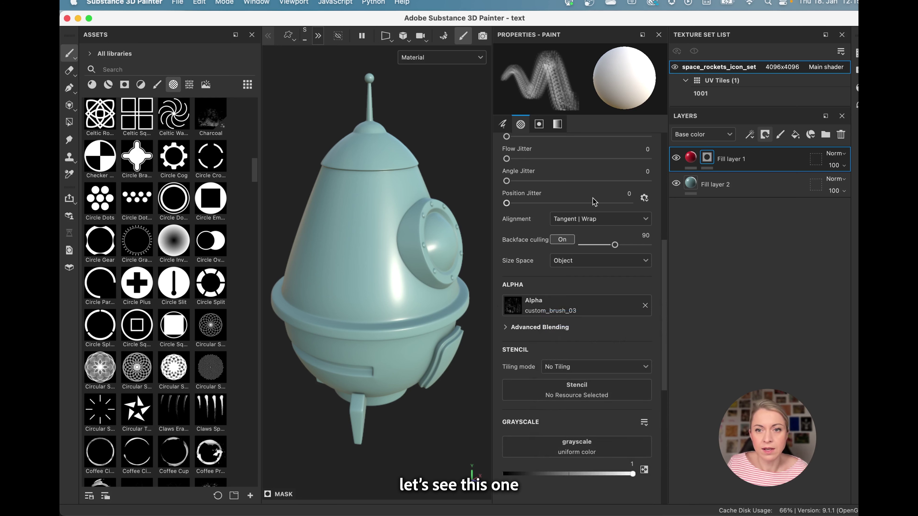
Step: Set the brush size to 35.58 and stamp the scratch pattern on the spaceship's body beside the porthole
{"action": "scroll", "coordinate": [592, 201], "scroll_direction": "up", "scroll_amount": 10}
{"action": "left_click_drag", "start_coordinate": [563, 191], "coordinate": [582, 192]}
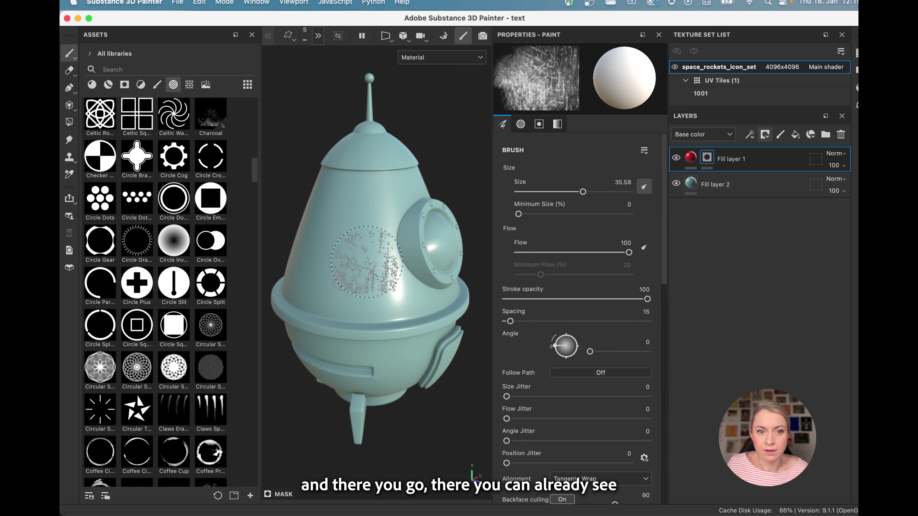
{"action": "scroll", "coordinate": [364, 261], "scroll_direction": "up", "scroll_amount": 10}
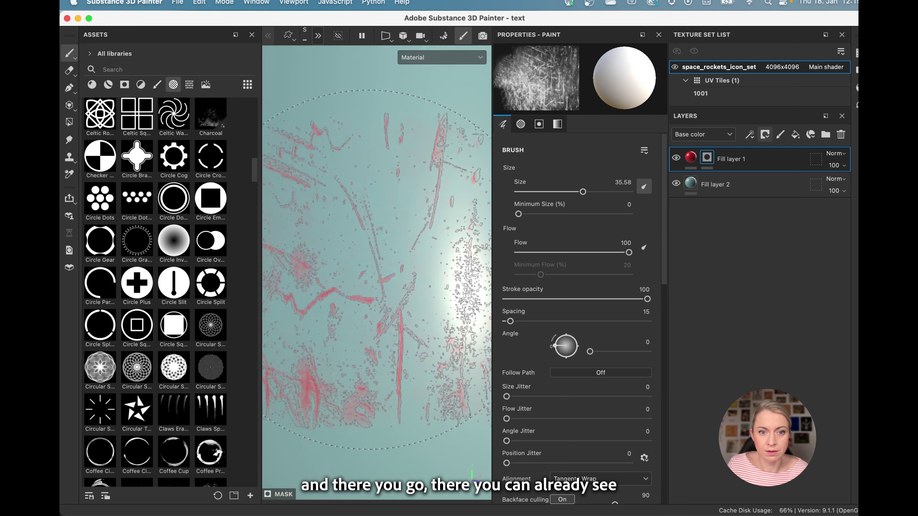
{"action": "scroll", "coordinate": [376, 270], "scroll_direction": "down", "scroll_amount": 5}
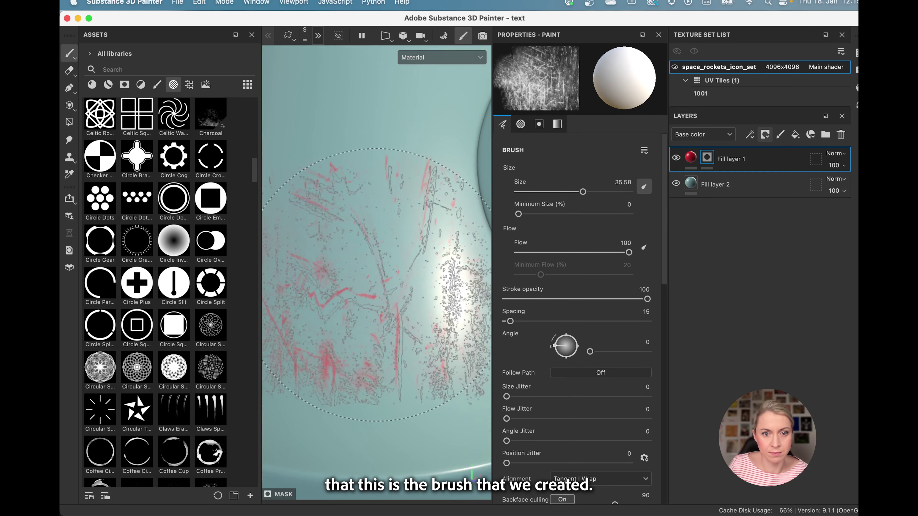
{"action": "mouse_move", "coordinate": [375, 285]}
{"action": "left_mouse_down", "text": "alt"}
{"action": "mouse_move", "coordinate": [416, 272]}
{"action": "mouse_move", "coordinate": [410, 251]}
{"action": "mouse_move", "coordinate": [408, 264]}
{"action": "left_mouse_up", "text": "alt"}
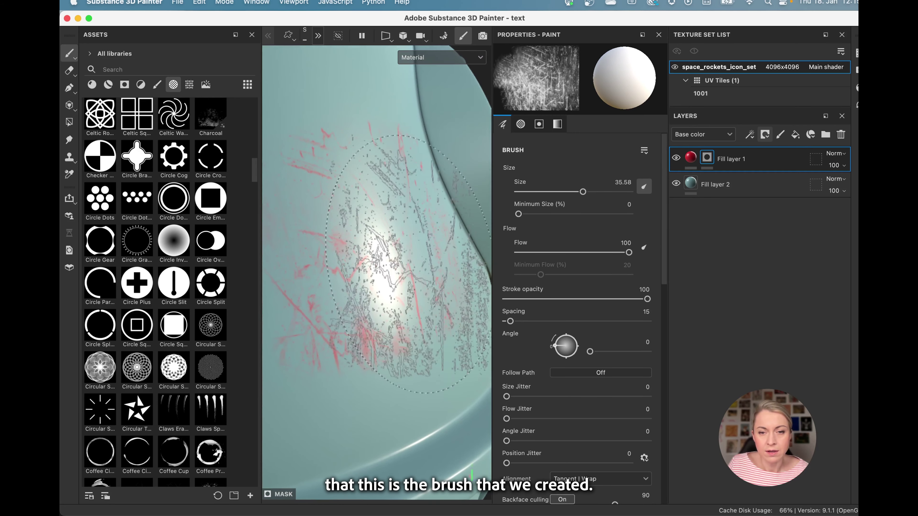
Step: Set the roughness of Fill layer 1's material to about 0.5926
{"action": "left_click", "coordinate": [690, 158]}
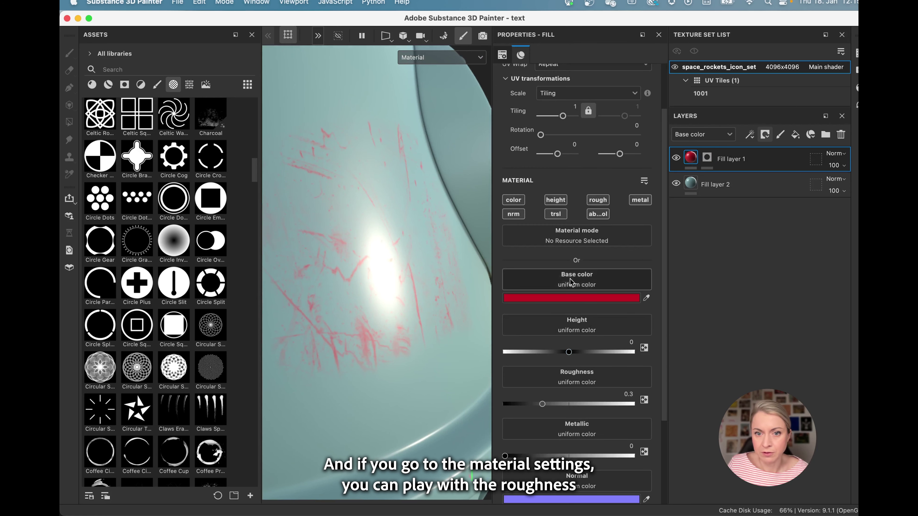
{"action": "scroll", "coordinate": [595, 377], "scroll_direction": "down", "scroll_amount": 3}
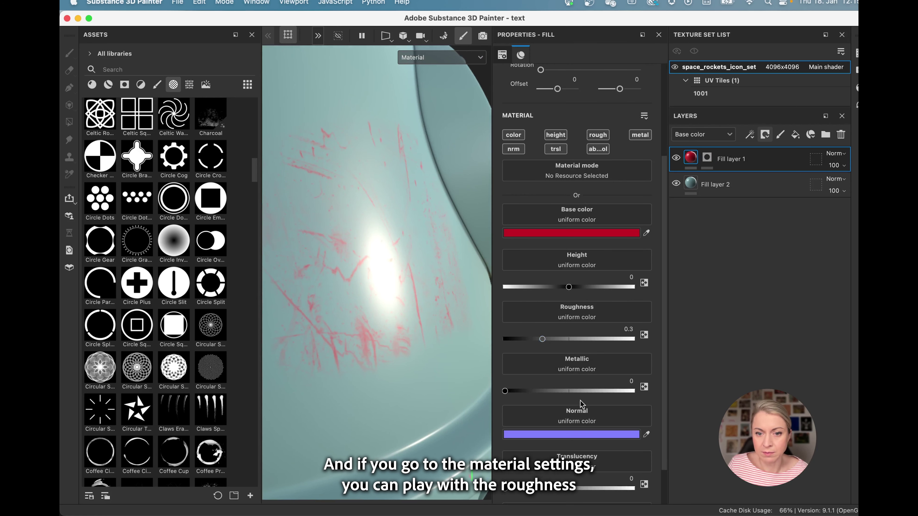
{"action": "left_click_drag", "start_coordinate": [591, 340], "coordinate": [582, 341]}
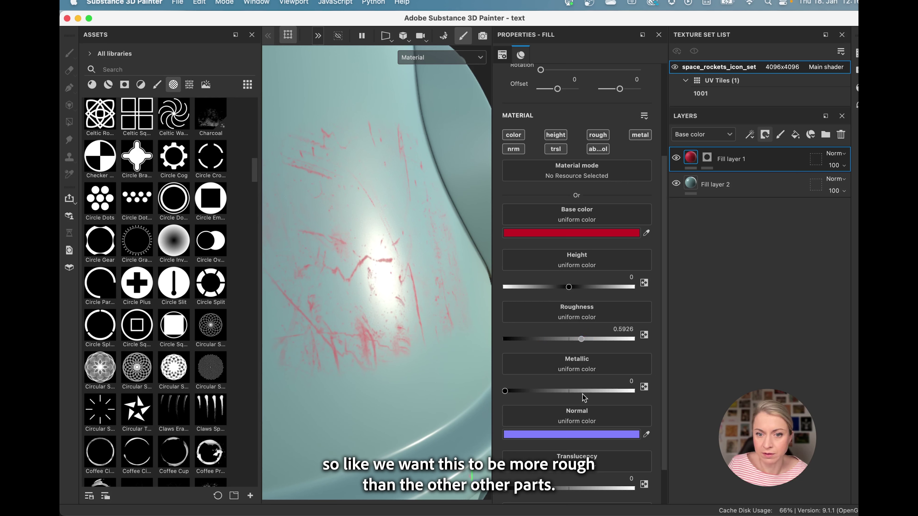
{"action": "scroll", "coordinate": [566, 411], "scroll_direction": "up", "scroll_amount": 3}
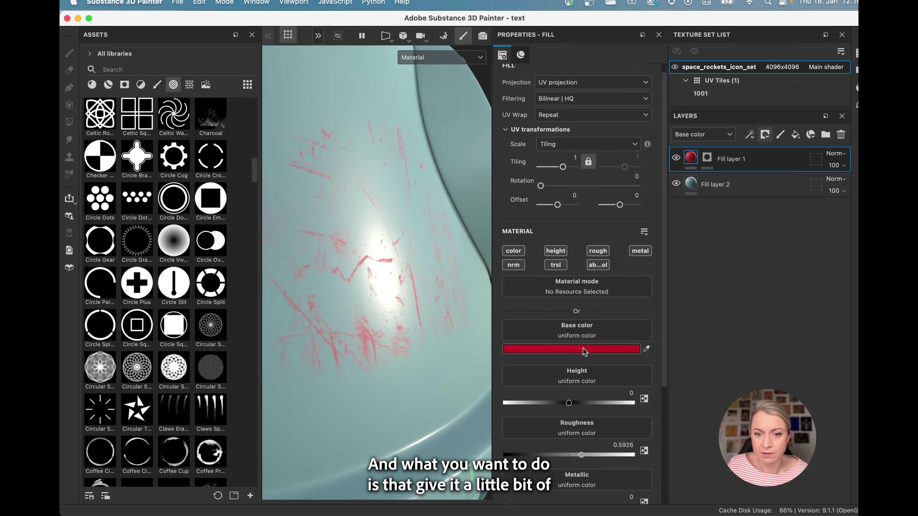
Step: Set the height of Fill layer 1's material to -0.0123 so the scratches are engraved into the surface
{"action": "left_click_drag", "start_coordinate": [569, 338], "coordinate": [567, 342]}
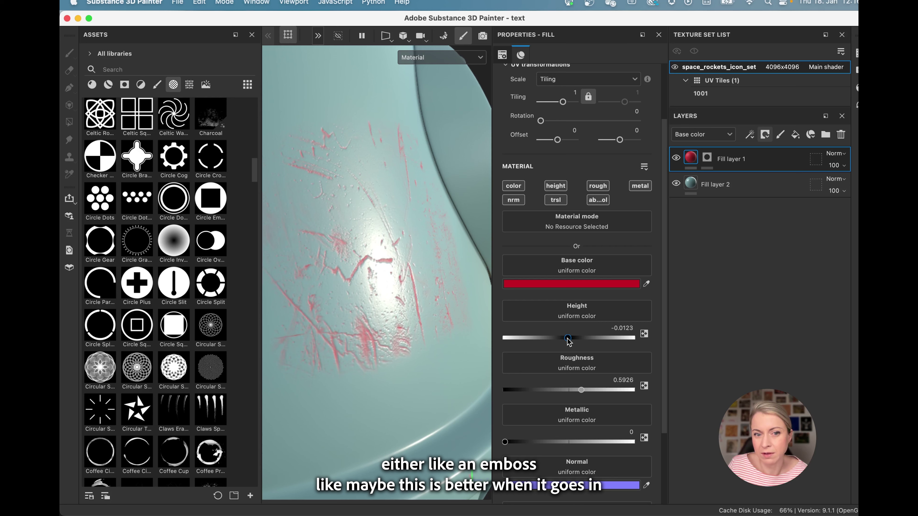
{"action": "left_click_drag", "start_coordinate": [395, 298], "coordinate": [376, 277], "text": "alt"}
{"action": "scroll", "coordinate": [379, 278], "scroll_direction": "down", "scroll_amount": 3}
{"action": "middle_click_drag", "start_coordinate": [379, 283], "coordinate": [404, 286], "text": "alt"}
{"action": "mouse_move", "coordinate": [404, 286]}
{"action": "left_mouse_down", "text": "alt"}
{"action": "mouse_move", "coordinate": [365, 280]}
{"action": "mouse_move", "coordinate": [391, 281]}
{"action": "mouse_move", "coordinate": [375, 269]}
{"action": "mouse_move", "coordinate": [403, 268]}
{"action": "left_mouse_up", "text": "alt"}
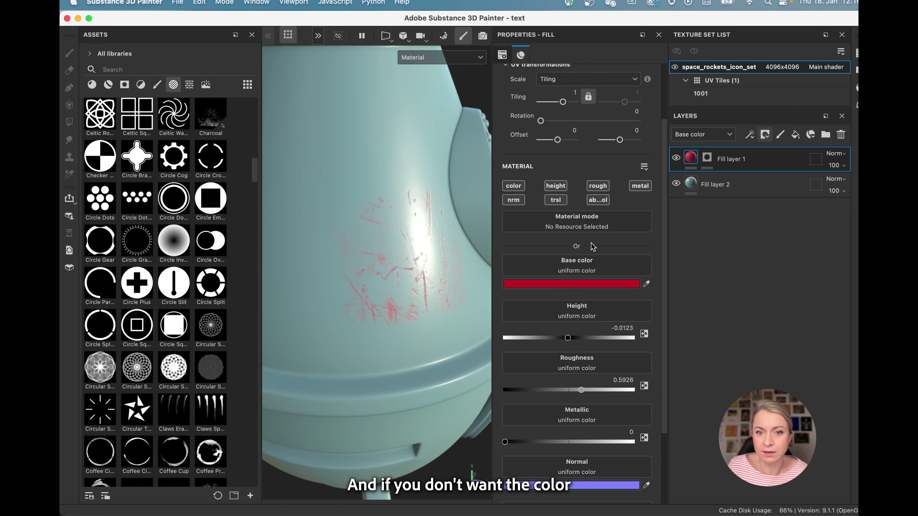
Step: Turn off the color channel of Fill layer 1 and check the colourless scratches on the spaceship
{"action": "left_click", "coordinate": [513, 186]}
{"action": "left_click_drag", "start_coordinate": [481, 239], "coordinate": [418, 294], "text": "alt"}
{"action": "scroll", "coordinate": [421, 286], "scroll_direction": "up", "scroll_amount": 3}
{"action": "scroll", "coordinate": [428, 284], "scroll_direction": "down", "scroll_amount": 5}
Step: On Fill layer 1's mask, set size jitter 37, flow jitter 77, angle jitter 126 and position jitter 77, and paint scratches across the body
{"action": "left_click", "coordinate": [707, 158]}
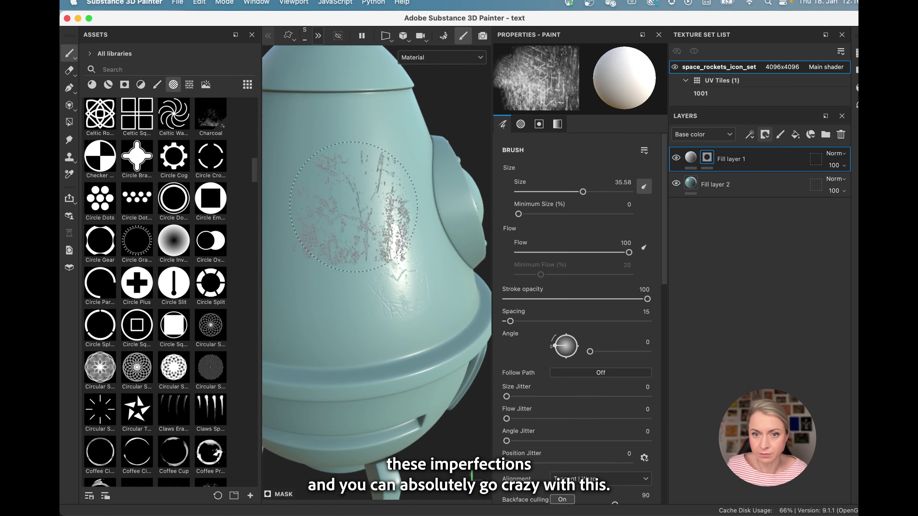
{"action": "mouse_move", "coordinate": [370, 191]}
{"action": "left_mouse_down"}
{"action": "mouse_move", "coordinate": [405, 273]}
{"action": "mouse_move", "coordinate": [352, 201]}
{"action": "mouse_move", "coordinate": [392, 254]}
{"action": "mouse_move", "coordinate": [408, 253]}
{"action": "left_mouse_up"}
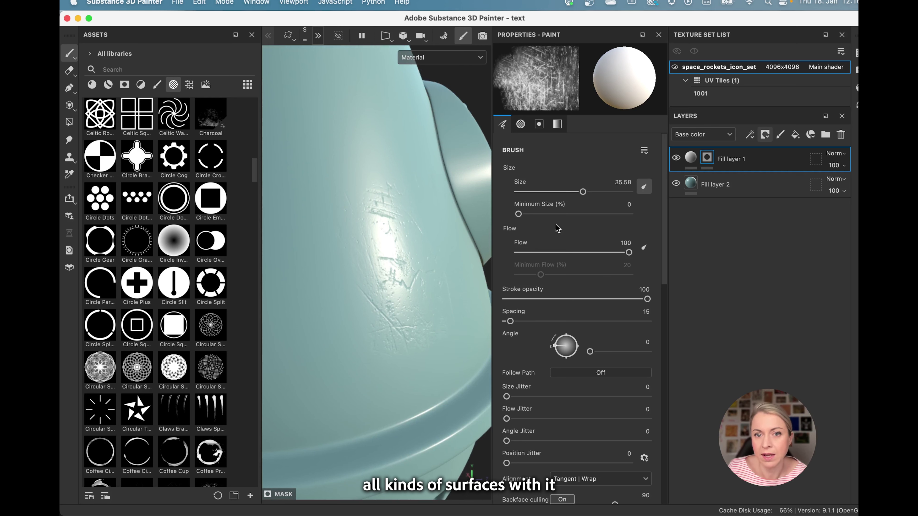
{"action": "scroll", "coordinate": [557, 227], "scroll_direction": "down", "scroll_amount": 5}
{"action": "mouse_move", "coordinate": [521, 299]}
{"action": "left_mouse_down"}
{"action": "mouse_move", "coordinate": [588, 300]}
{"action": "mouse_move", "coordinate": [558, 299]}
{"action": "mouse_move", "coordinate": [603, 344]}
{"action": "left_mouse_up"}
{"action": "left_click_drag", "start_coordinate": [549, 369], "coordinate": [601, 366]}
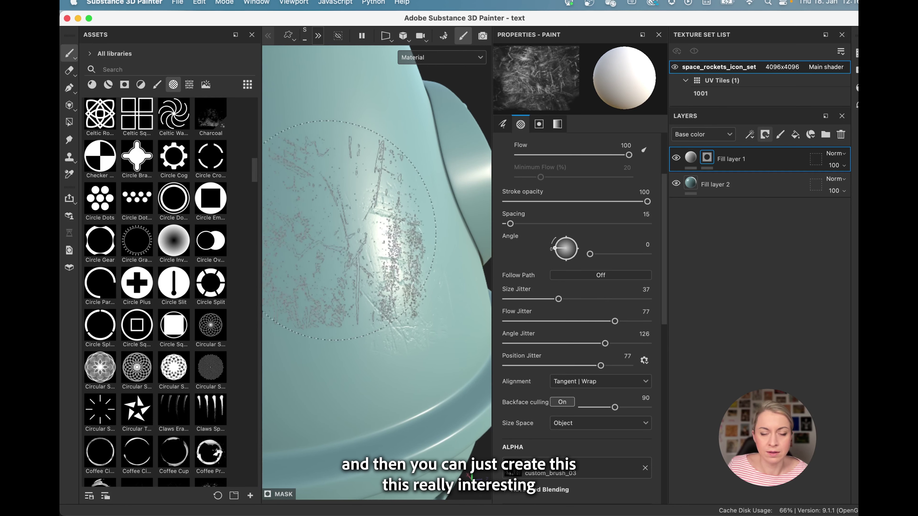
{"action": "mouse_move", "coordinate": [392, 324]}
{"action": "left_mouse_down"}
{"action": "mouse_move", "coordinate": [401, 285]}
{"action": "mouse_move", "coordinate": [393, 248]}
{"action": "mouse_move", "coordinate": [403, 272]}
{"action": "left_mouse_up"}
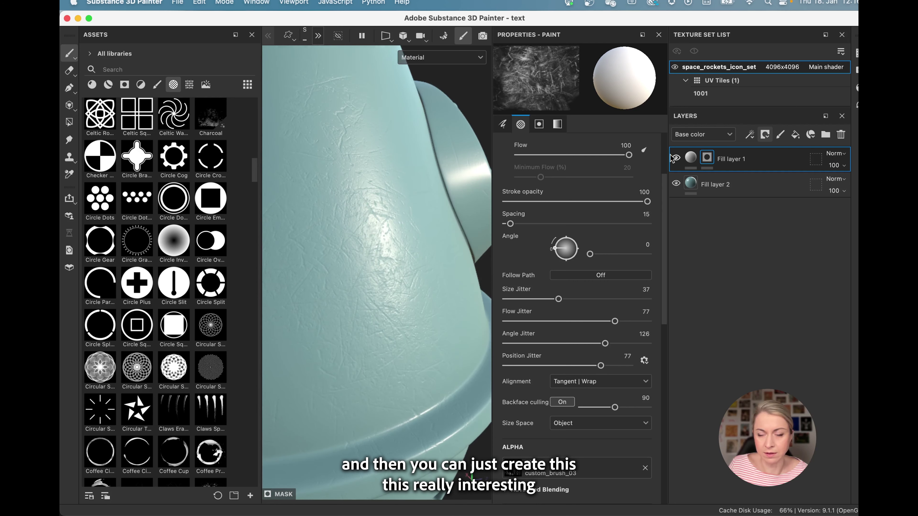
Step: Turn the color channel of Fill layer 1's material back on and turn the spaceship to an unpainted side
{"action": "left_click", "coordinate": [692, 159]}
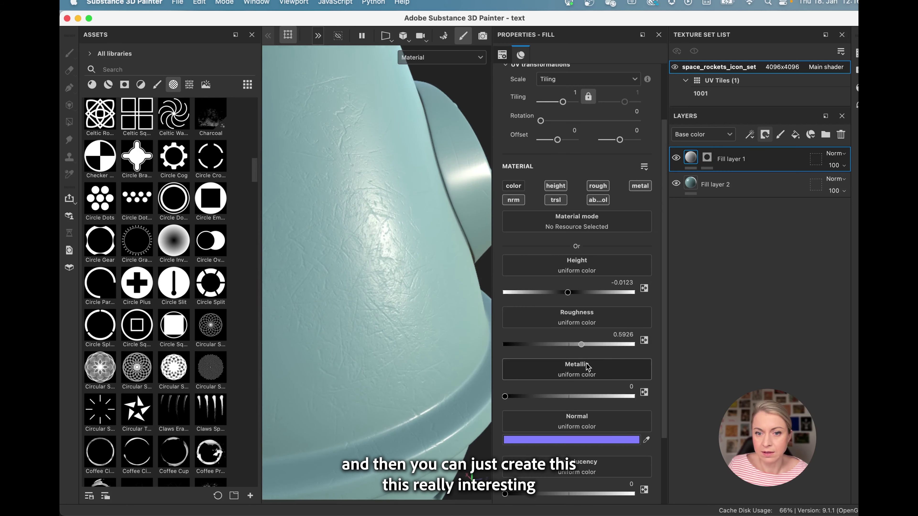
{"action": "left_click", "coordinate": [521, 187]}
{"action": "scroll", "coordinate": [385, 273], "scroll_direction": "down", "scroll_amount": 10}
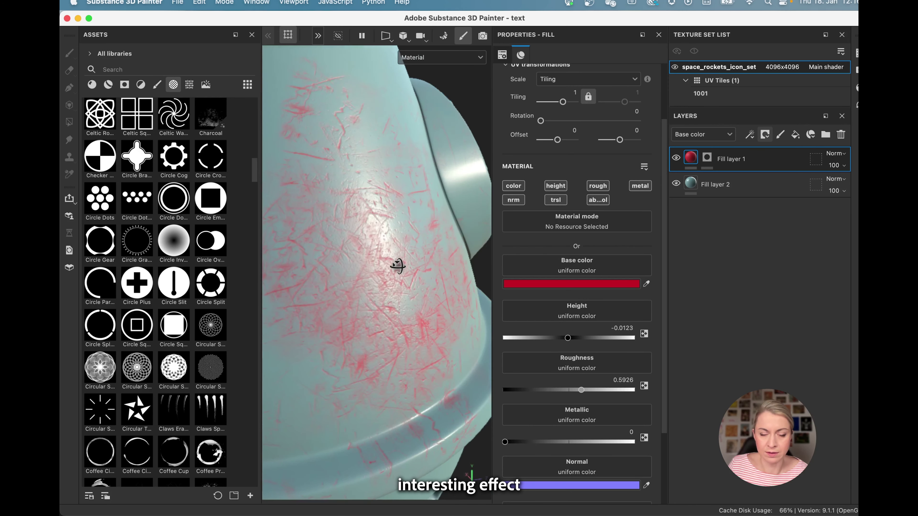
{"action": "left_click_drag", "start_coordinate": [357, 286], "coordinate": [524, 261], "text": "alt"}
{"action": "scroll", "coordinate": [579, 241], "scroll_direction": "up", "scroll_amount": 3}
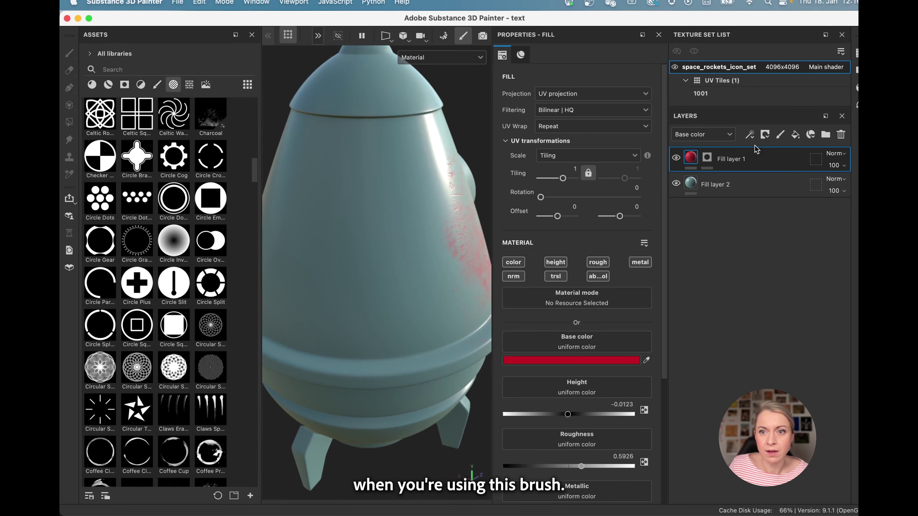
Step: Assign custom_brush_07 as the mask brush's alpha and paint scratches over the unpainted side of the spaceship's body
{"action": "left_click", "coordinate": [706, 157]}
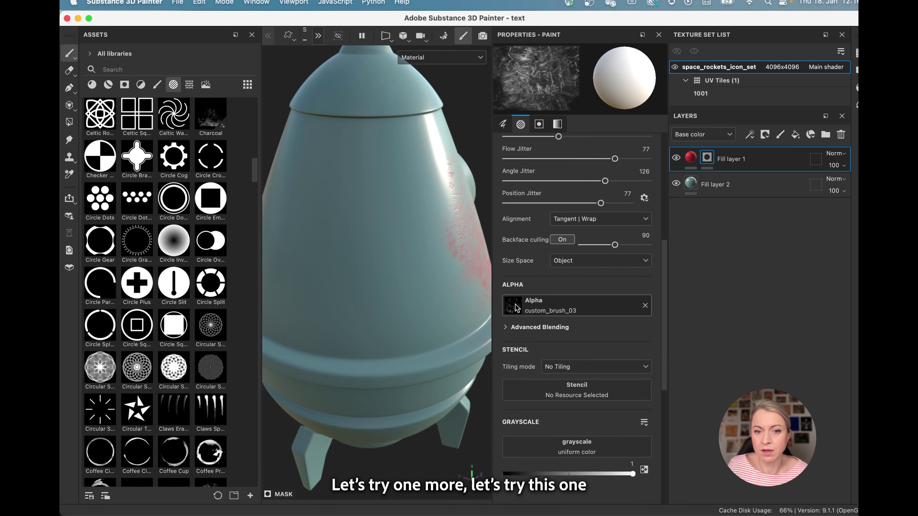
{"action": "left_click", "coordinate": [515, 304]}
{"action": "left_click", "coordinate": [576, 376]}
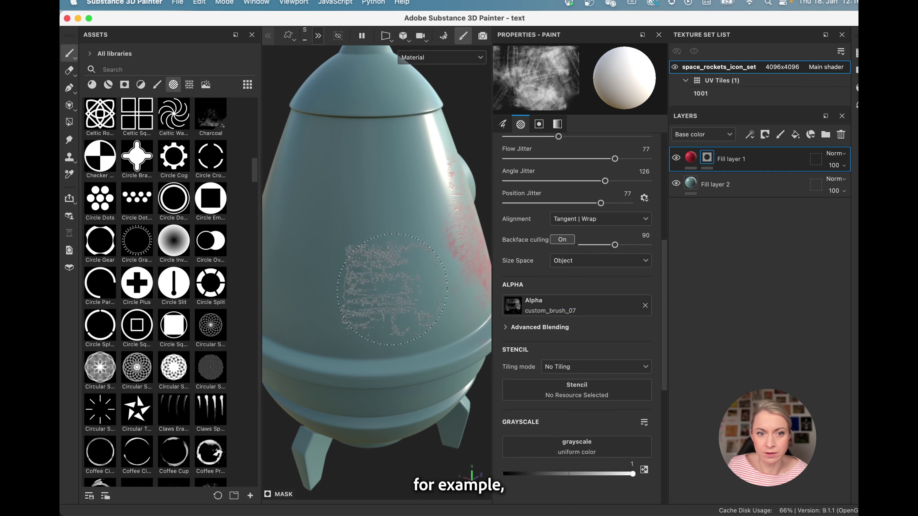
{"action": "scroll", "coordinate": [365, 231], "scroll_direction": "up", "scroll_amount": 5}
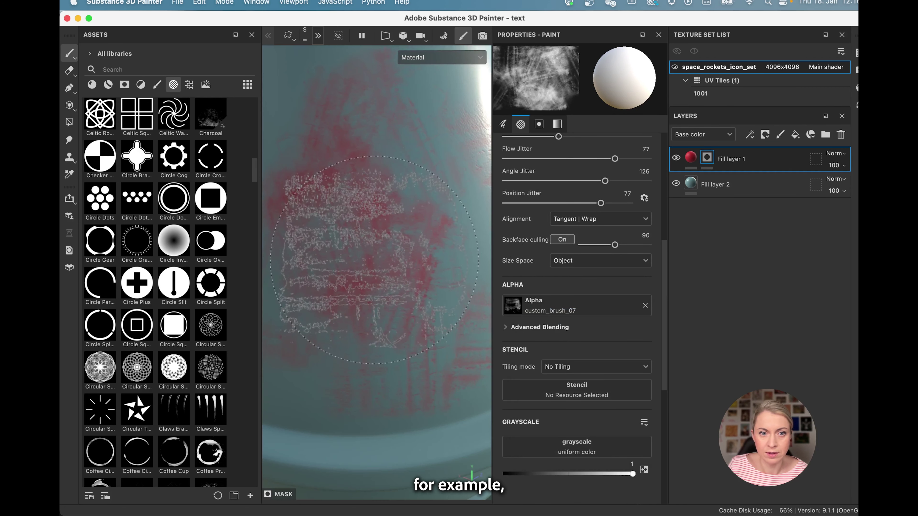
{"action": "mouse_move", "coordinate": [376, 225]}
{"action": "left_mouse_down", "text": "alt"}
{"action": "mouse_move", "coordinate": [401, 226]}
{"action": "mouse_move", "coordinate": [381, 238]}
{"action": "mouse_move", "coordinate": [410, 251]}
{"action": "mouse_move", "coordinate": [410, 226]}
{"action": "left_mouse_up", "text": "alt"}
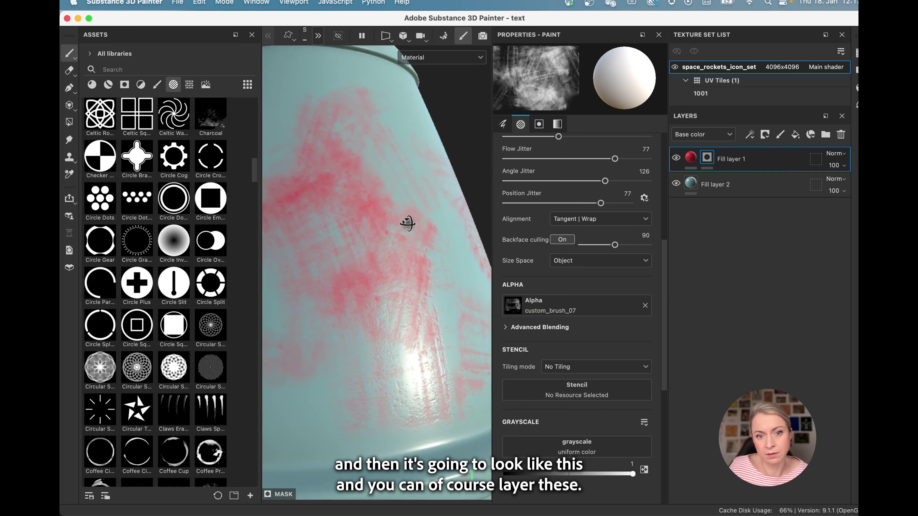
{"action": "scroll", "coordinate": [361, 275], "scroll_direction": "up", "scroll_amount": 3}
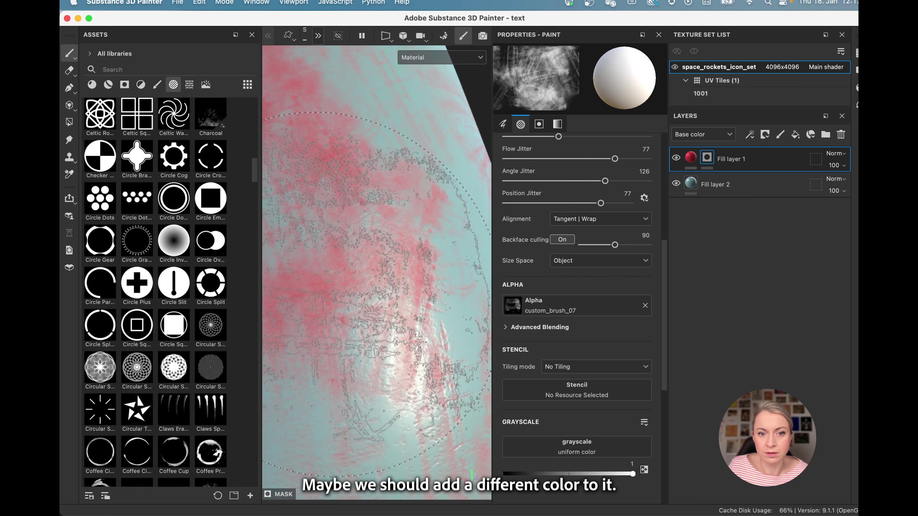
Step: Sample the spaceship body's colour as Fill layer 1's base color and darken it to the teal 417374
{"action": "left_click", "coordinate": [691, 158]}
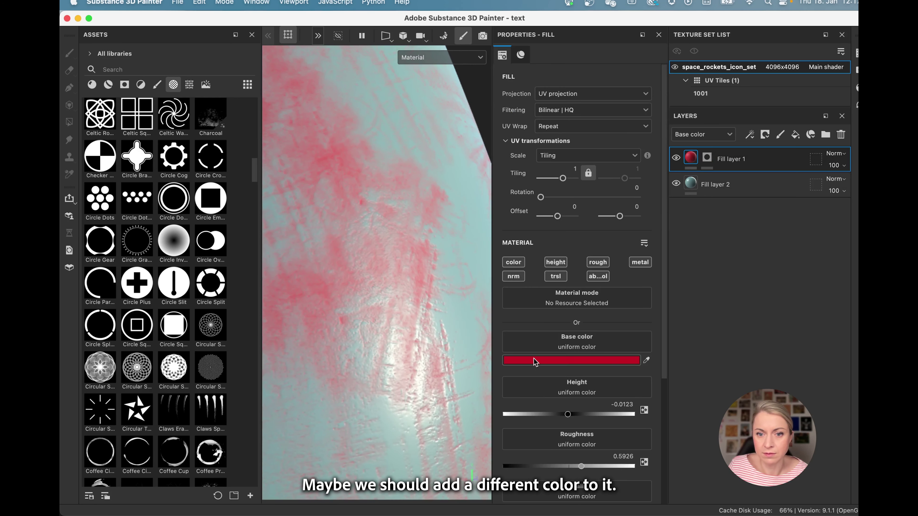
{"action": "left_click", "coordinate": [518, 263]}
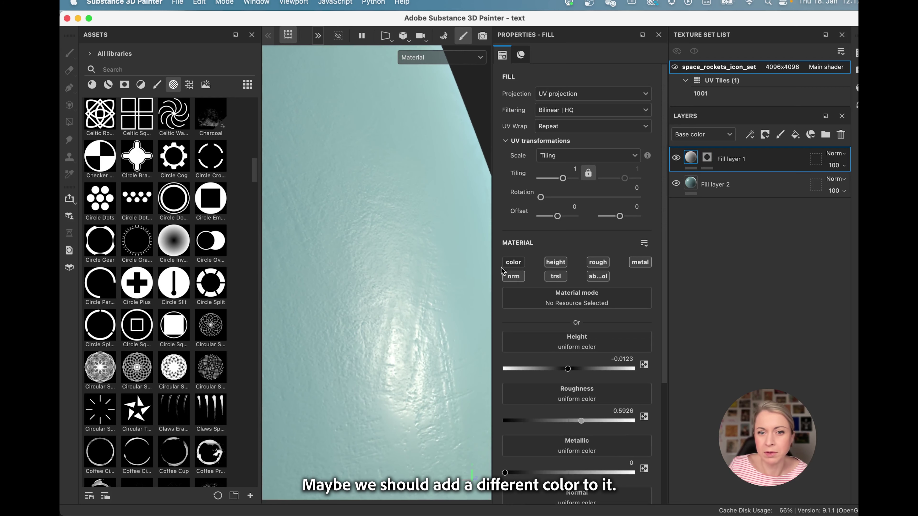
{"action": "left_click", "coordinate": [513, 263]}
{"action": "left_click", "coordinate": [580, 360]}
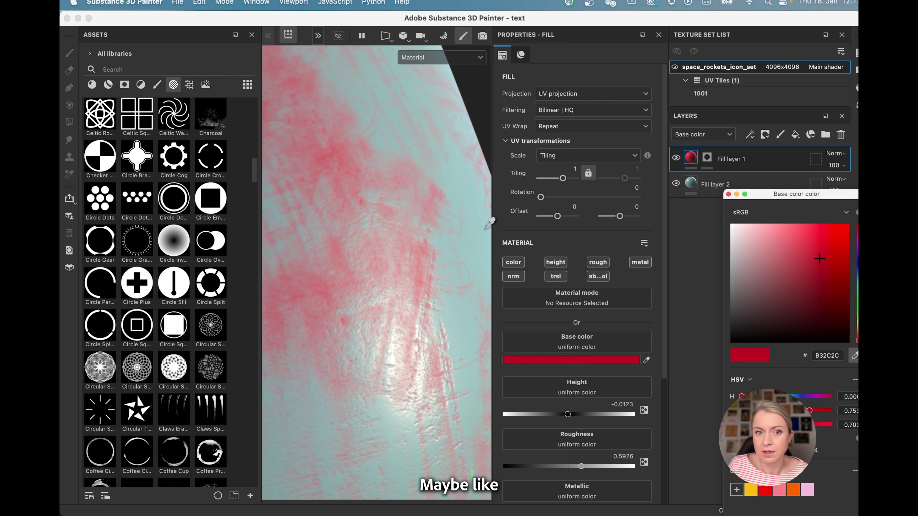
{"action": "left_click", "coordinate": [487, 262]}
{"action": "scroll", "coordinate": [395, 266], "scroll_direction": "down", "scroll_amount": 5}
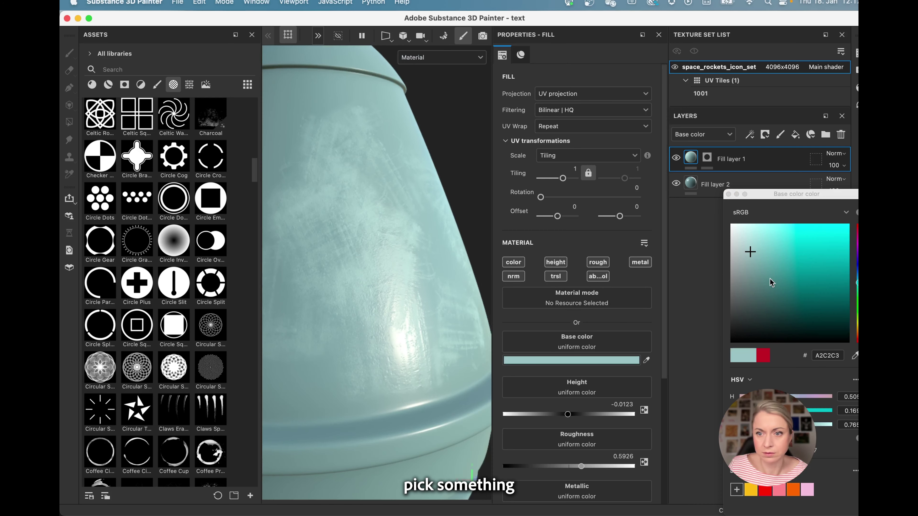
{"action": "left_click_drag", "start_coordinate": [751, 257], "coordinate": [756, 278]}
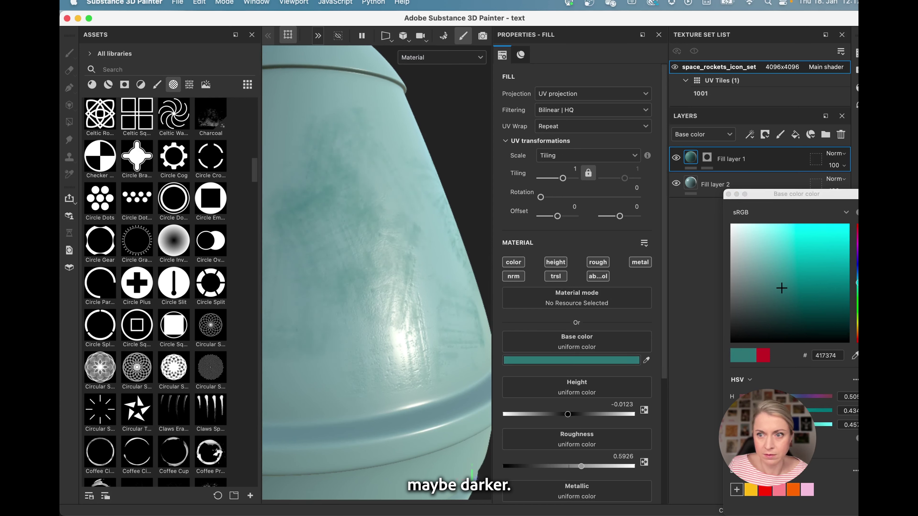
{"action": "left_click", "coordinate": [729, 194]}
{"action": "left_click_drag", "start_coordinate": [382, 253], "coordinate": [414, 273], "text": "alt"}
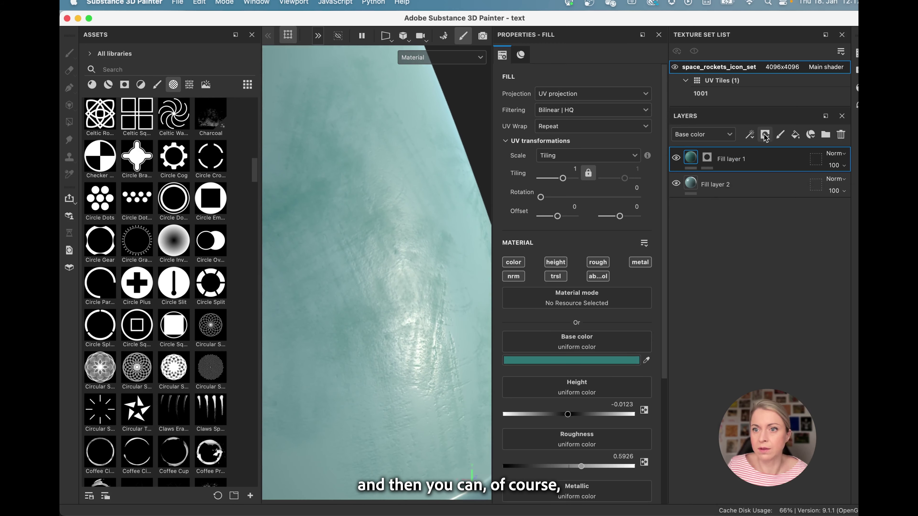
Step: Duplicate Fill layer 1 and clear the mask of the upper copy
{"action": "left_click", "coordinate": [795, 135]}
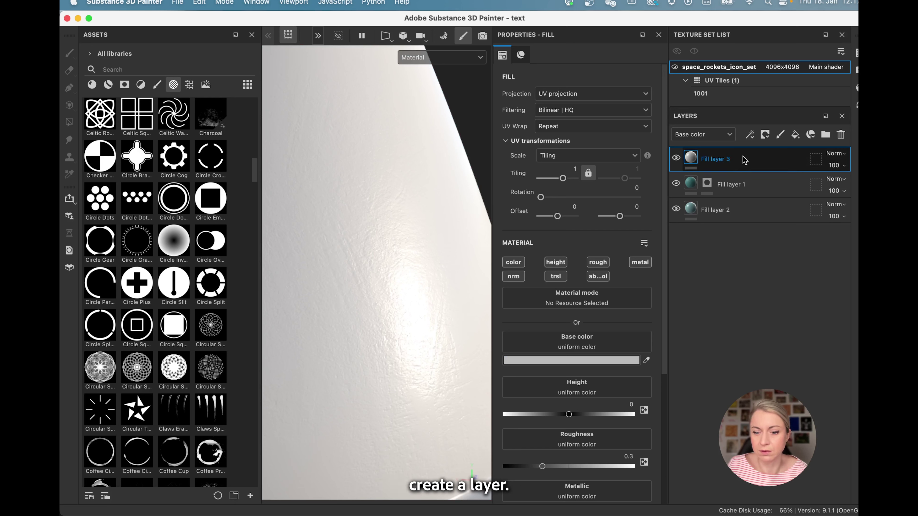
{"action": "key", "text": "super+z"}
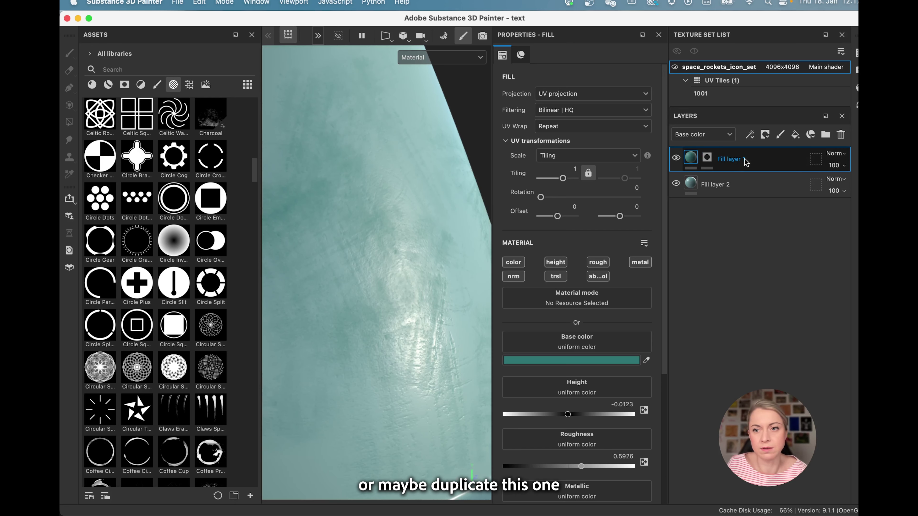
{"action": "key", "text": "super+d"}
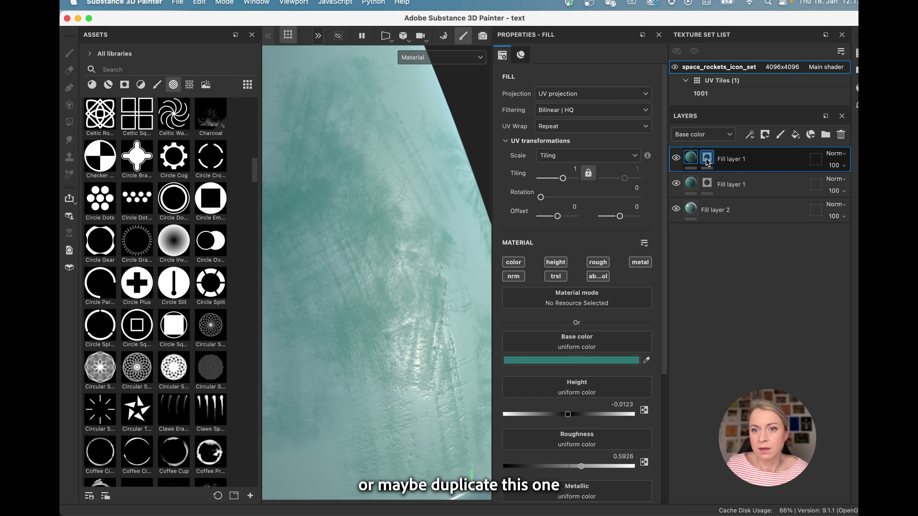
{"action": "right_click", "coordinate": [707, 161]}
{"action": "left_click", "coordinate": [744, 126]}
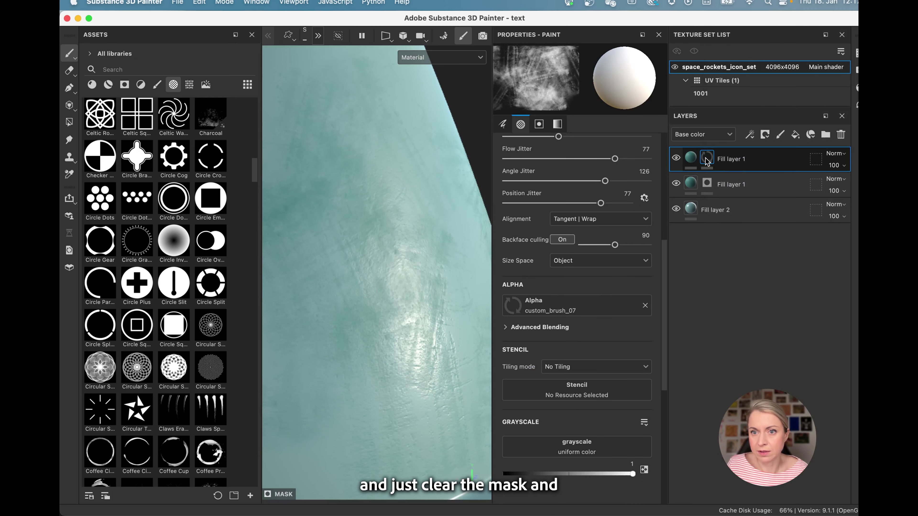
Step: Assign custom_brush_05 as the brush's alpha and paint scratches on the copy's mask over the existing ones
{"action": "left_click", "coordinate": [516, 312]}
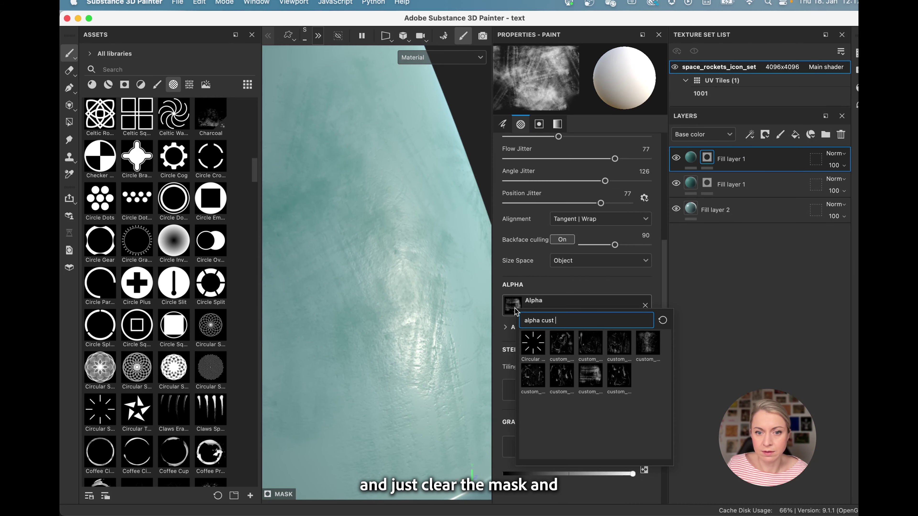
{"action": "left_click", "coordinate": [531, 380]}
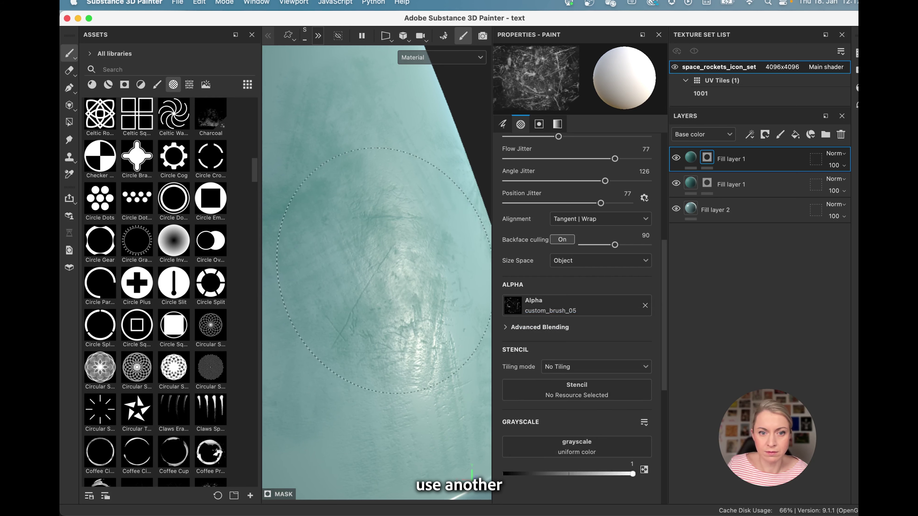
{"action": "mouse_move", "coordinate": [391, 315]}
{"action": "left_mouse_down"}
{"action": "mouse_move", "coordinate": [433, 343]}
{"action": "mouse_move", "coordinate": [418, 260]}
{"action": "mouse_move", "coordinate": [406, 294]}
{"action": "left_mouse_up"}
{"action": "scroll", "coordinate": [593, 335], "scroll_direction": "down", "scroll_amount": 5}
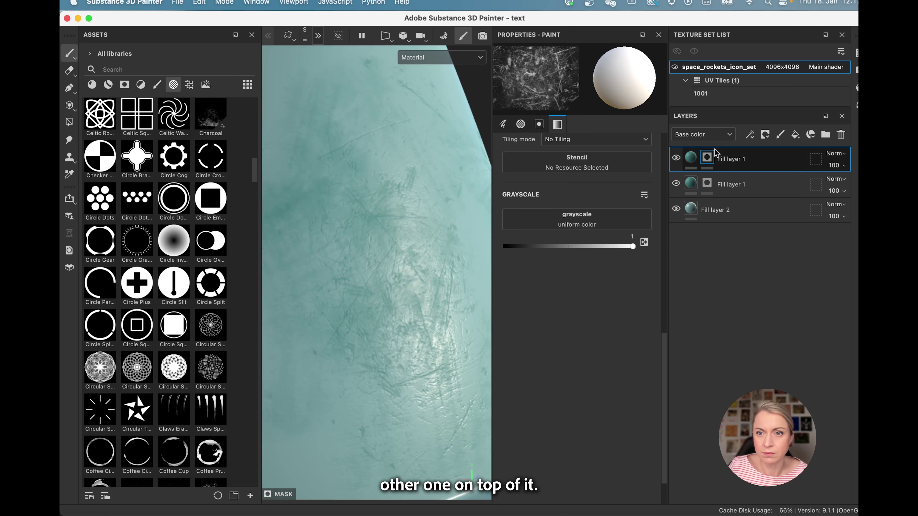
Step: Set the height of the upper Fill layer 1's material to 0.0123 and inspect the raised scratches on the body
{"action": "left_click", "coordinate": [690, 162]}
{"action": "scroll", "coordinate": [616, 342], "scroll_direction": "down", "scroll_amount": 3}
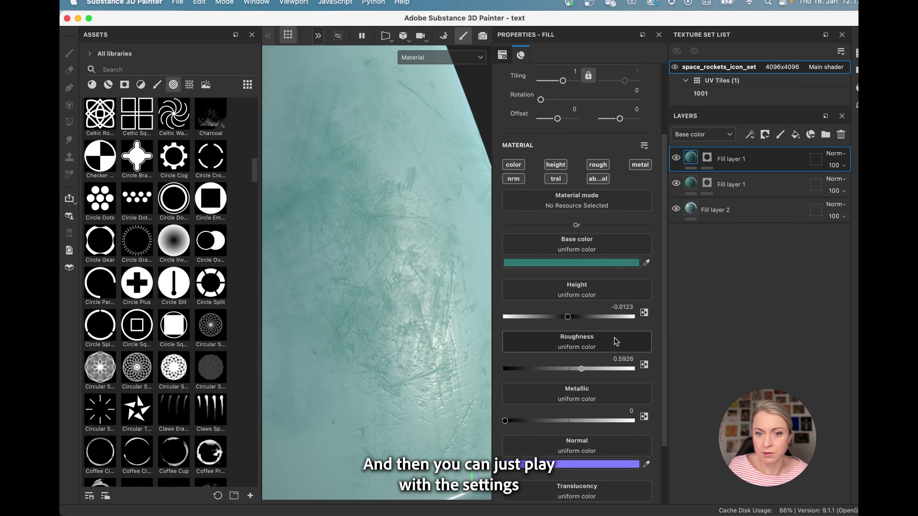
{"action": "left_click", "coordinate": [573, 317]}
{"action": "left_click_drag", "start_coordinate": [572, 318], "coordinate": [569, 318]}
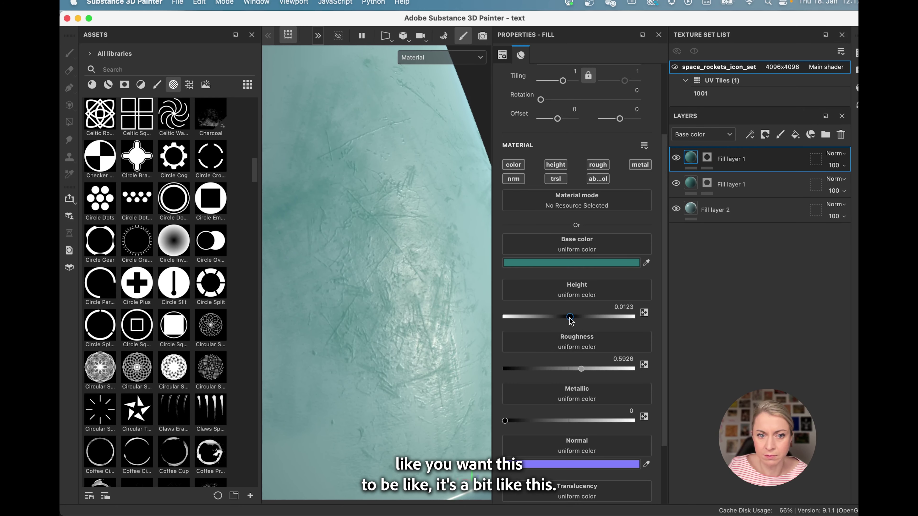
{"action": "mouse_move", "coordinate": [395, 323]}
{"action": "right_mouse_down", "text": "alt"}
{"action": "mouse_move", "coordinate": [420, 277]}
{"action": "mouse_move", "coordinate": [404, 242]}
{"action": "mouse_move", "coordinate": [407, 311]}
{"action": "right_mouse_up", "text": "alt"}
{"action": "mouse_move", "coordinate": [419, 306]}
{"action": "left_mouse_down", "text": "alt"}
{"action": "mouse_move", "coordinate": [406, 289]}
{"action": "mouse_move", "coordinate": [422, 320]}
{"action": "mouse_move", "coordinate": [420, 305]}
{"action": "left_mouse_up", "text": "alt"}
{"action": "mouse_move", "coordinate": [422, 304]}
{"action": "right_mouse_down", "text": "shift"}
{"action": "mouse_move", "coordinate": [409, 300]}
{"action": "mouse_move", "coordinate": [422, 297]}
{"action": "right_mouse_up", "text": "shift"}
{"action": "left_click_drag", "start_coordinate": [422, 297], "coordinate": [441, 279], "text": "alt"}
{"action": "scroll", "coordinate": [391, 240], "scroll_direction": "down", "scroll_amount": 5}
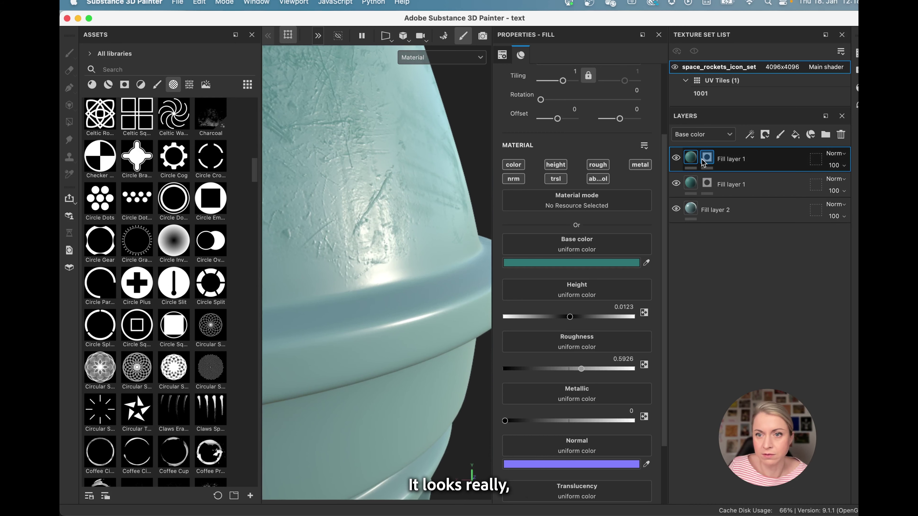
Step: Select the mask of the lower Fill layer 1 and examine the layered scratches around the spaceship's body
{"action": "left_click", "coordinate": [707, 184]}
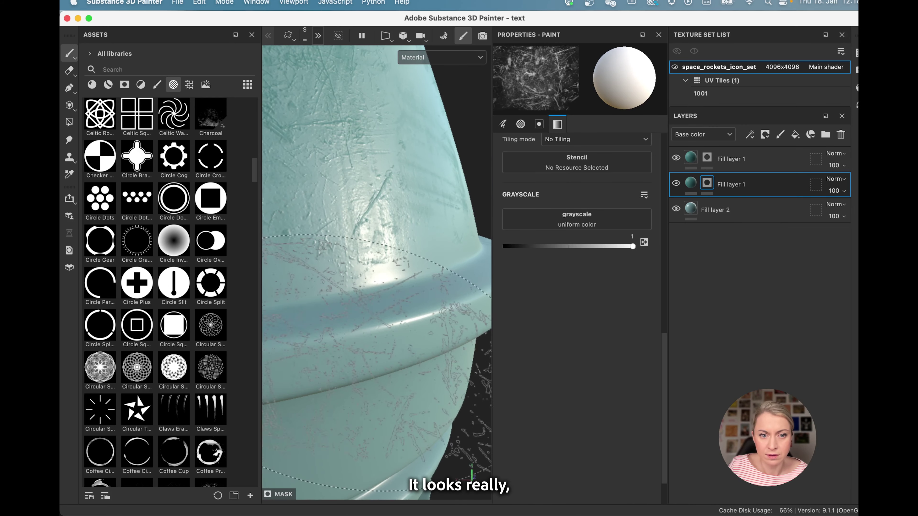
{"action": "mouse_move", "coordinate": [381, 287]}
{"action": "left_mouse_down", "text": "alt"}
{"action": "mouse_move", "coordinate": [379, 250]}
{"action": "mouse_move", "coordinate": [386, 283]}
{"action": "mouse_move", "coordinate": [404, 276]}
{"action": "mouse_move", "coordinate": [413, 240]}
{"action": "mouse_move", "coordinate": [427, 306]}
{"action": "left_mouse_up", "text": "alt"}
{"action": "mouse_move", "coordinate": [427, 306]}
{"action": "right_mouse_down", "text": "shift"}
{"action": "mouse_move", "coordinate": [436, 303]}
{"action": "mouse_move", "coordinate": [432, 289]}
{"action": "right_mouse_up", "text": "shift"}
{"action": "left_click_drag", "start_coordinate": [432, 290], "coordinate": [420, 271], "text": "alt"}
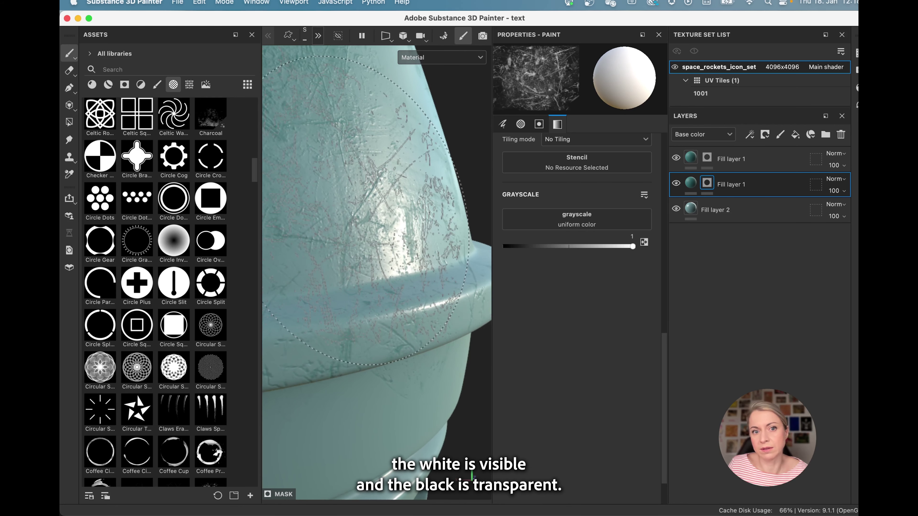
{"action": "scroll", "coordinate": [377, 339], "scroll_direction": "down", "scroll_amount": 3}
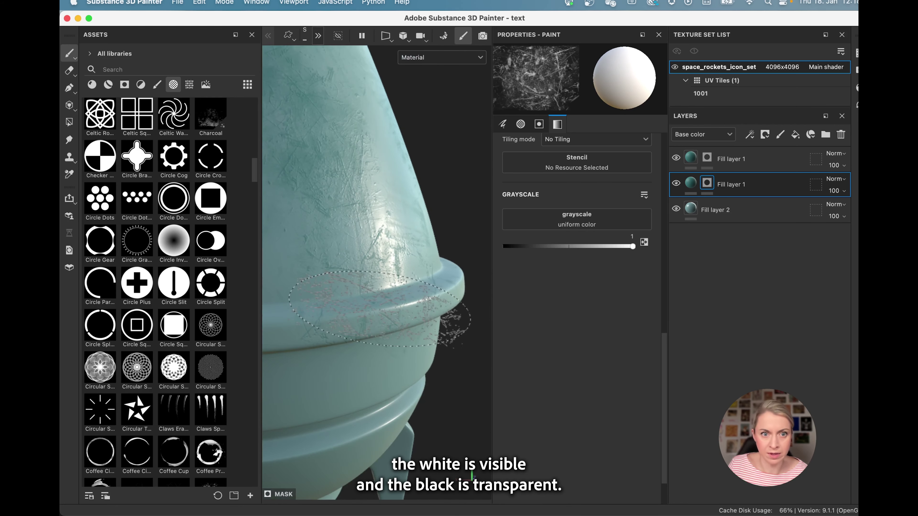
{"action": "mouse_move", "coordinate": [370, 285]}
{"action": "left_mouse_down", "text": "alt"}
{"action": "mouse_move", "coordinate": [344, 238]}
{"action": "mouse_move", "coordinate": [394, 280]}
{"action": "mouse_move", "coordinate": [398, 266]}
{"action": "left_mouse_up", "text": "alt"}
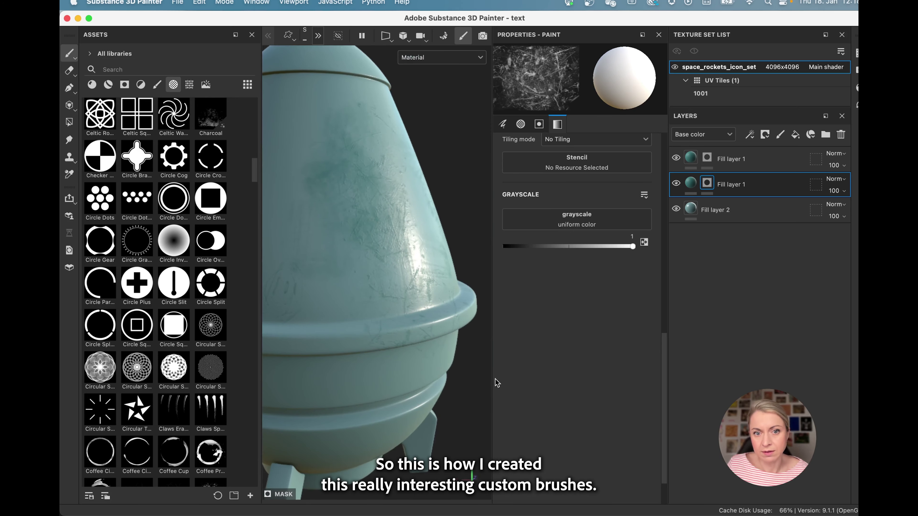